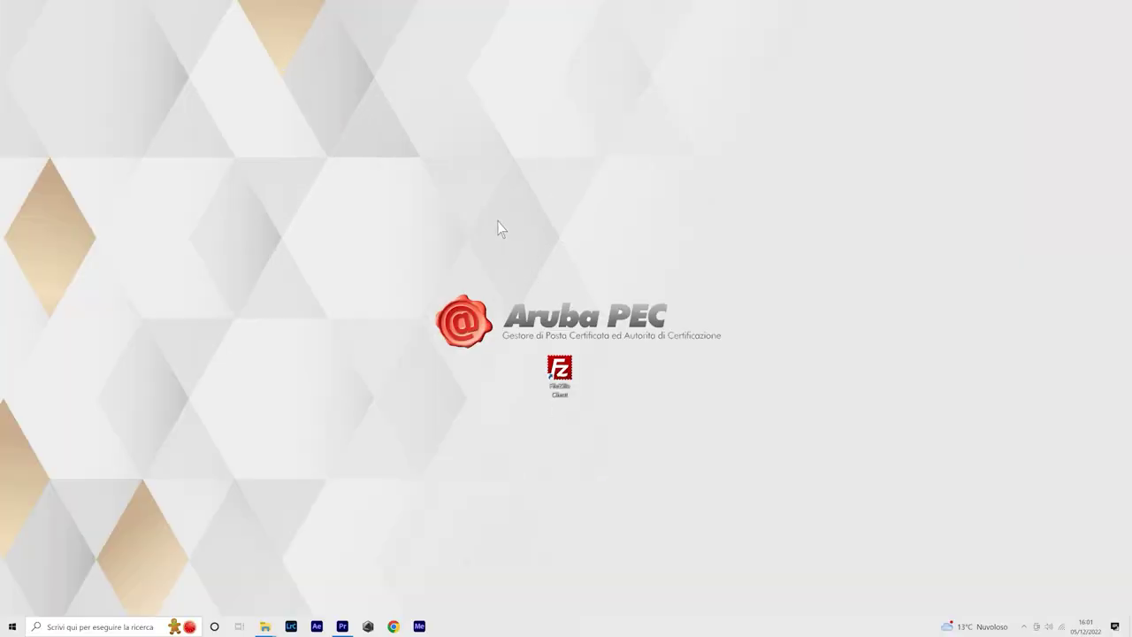
- Create a new folder named Backup Sito on the desktop
right_click(497, 221)
mouse_move(588, 325)
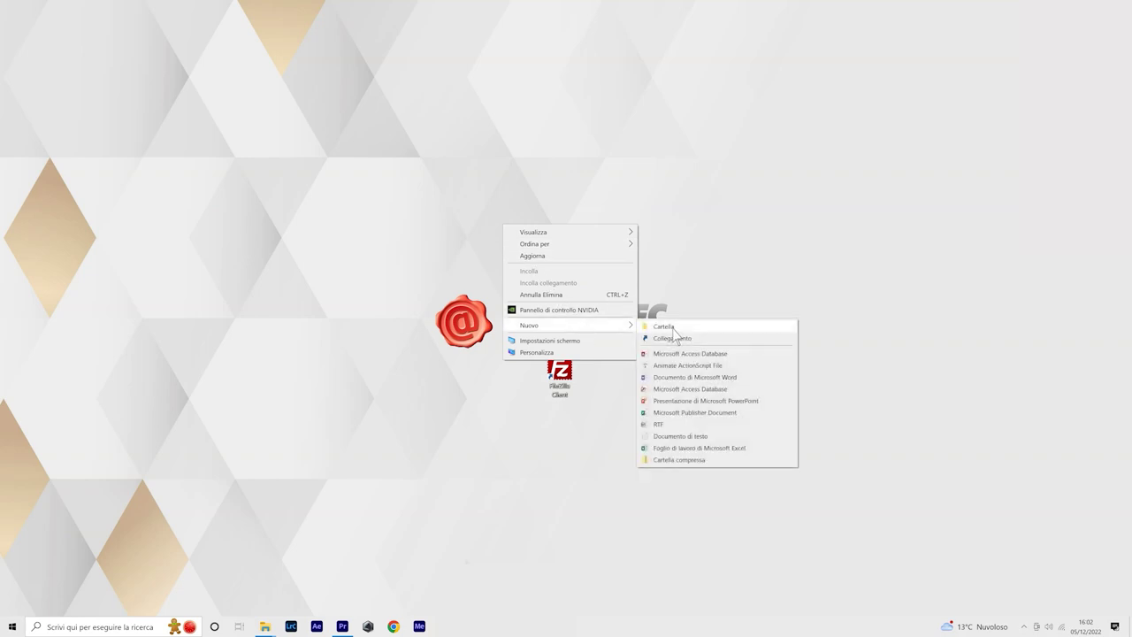
click(672, 327)
text(Backup Sito)
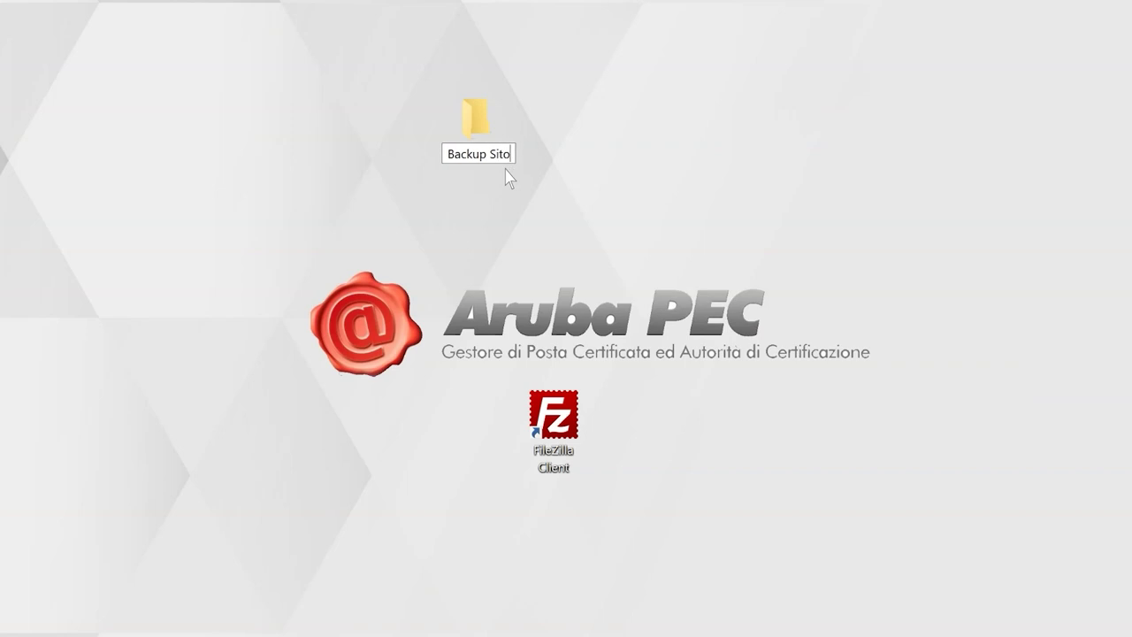
key(Return)
- Create a second desktop folder named Pacchetto Originale Wordpress
right_click(559, 121)
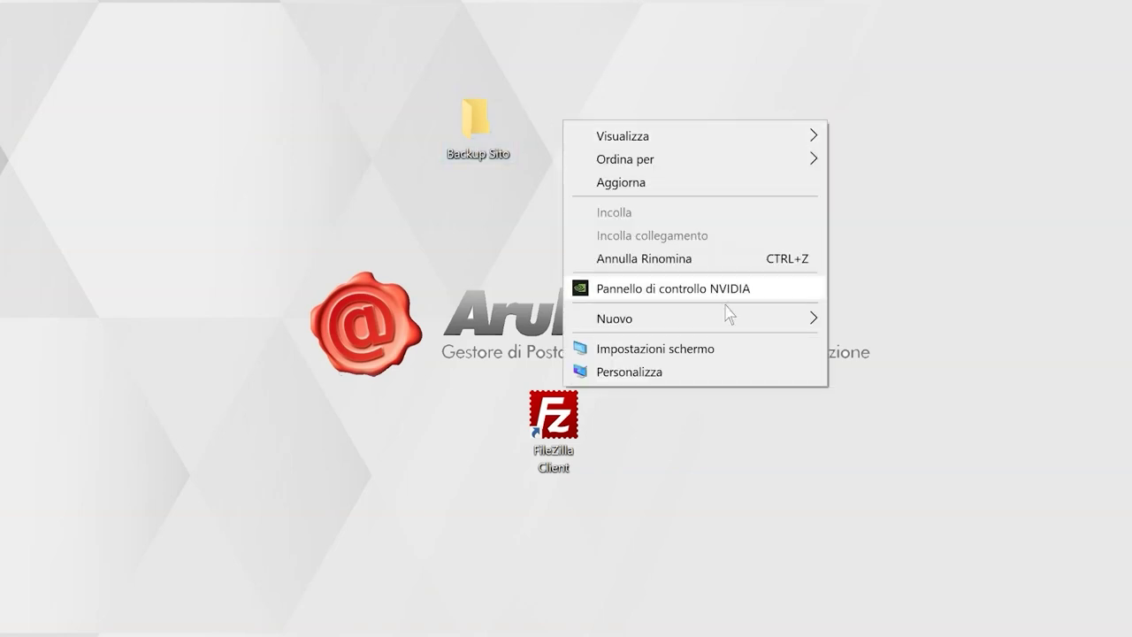
mouse_move(741, 327)
click(866, 321)
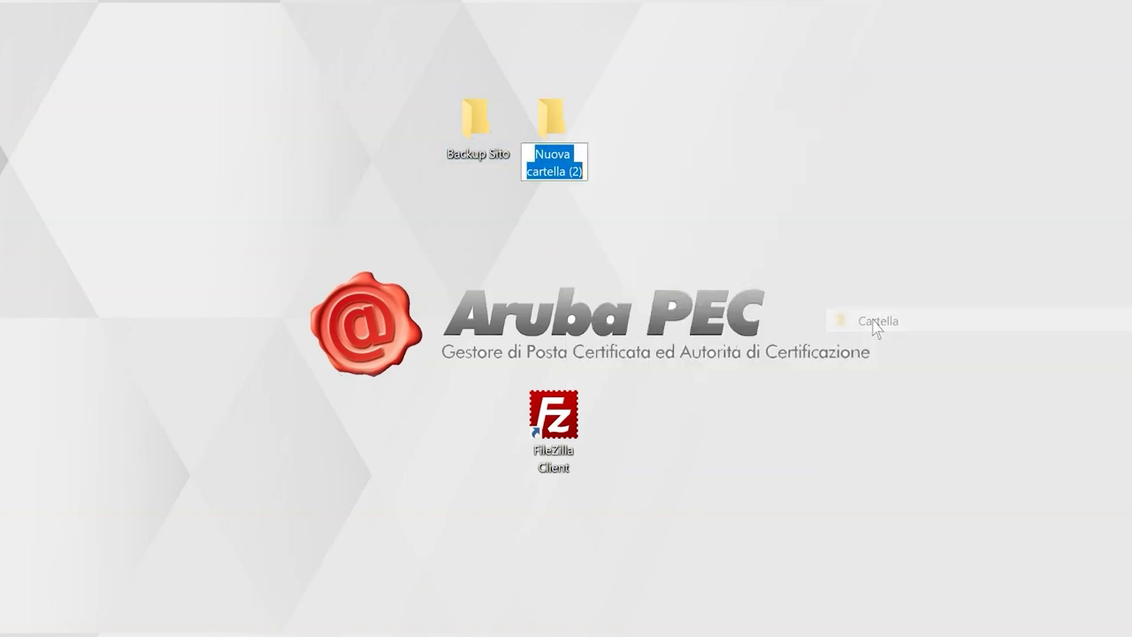
text(Pacchetto)
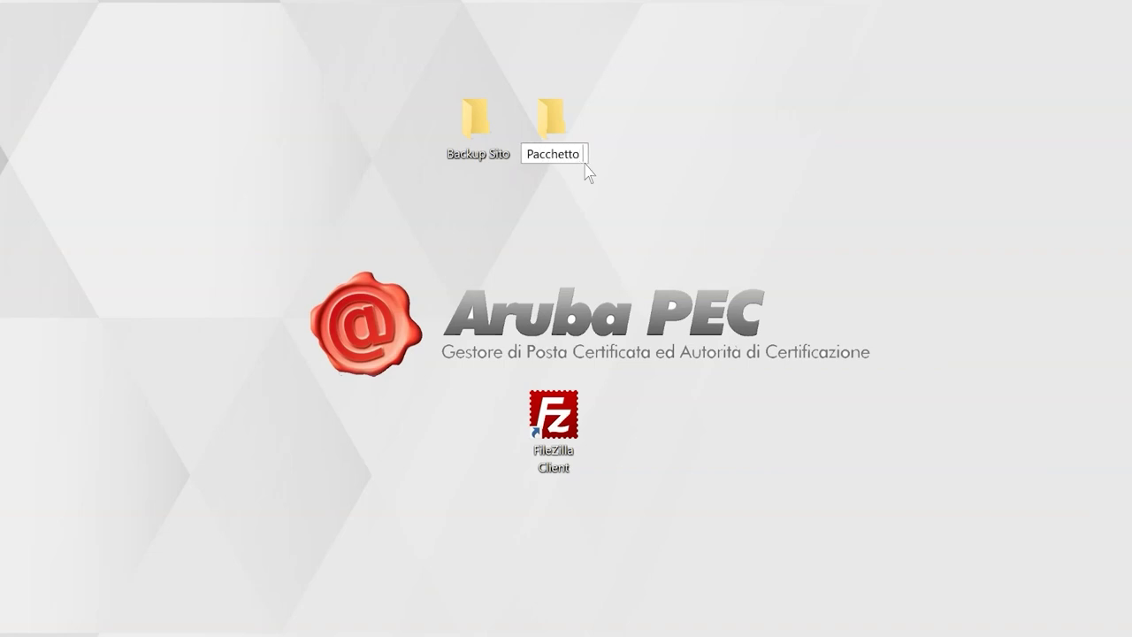
text( Originale Wordpress)
key(Return)
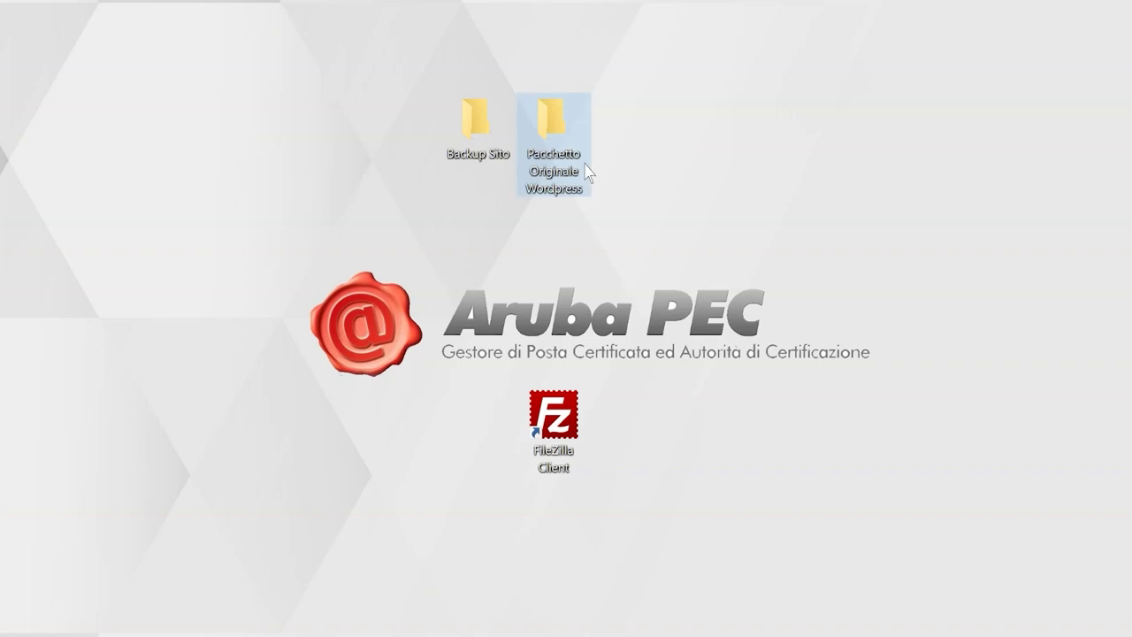
click(573, 353)
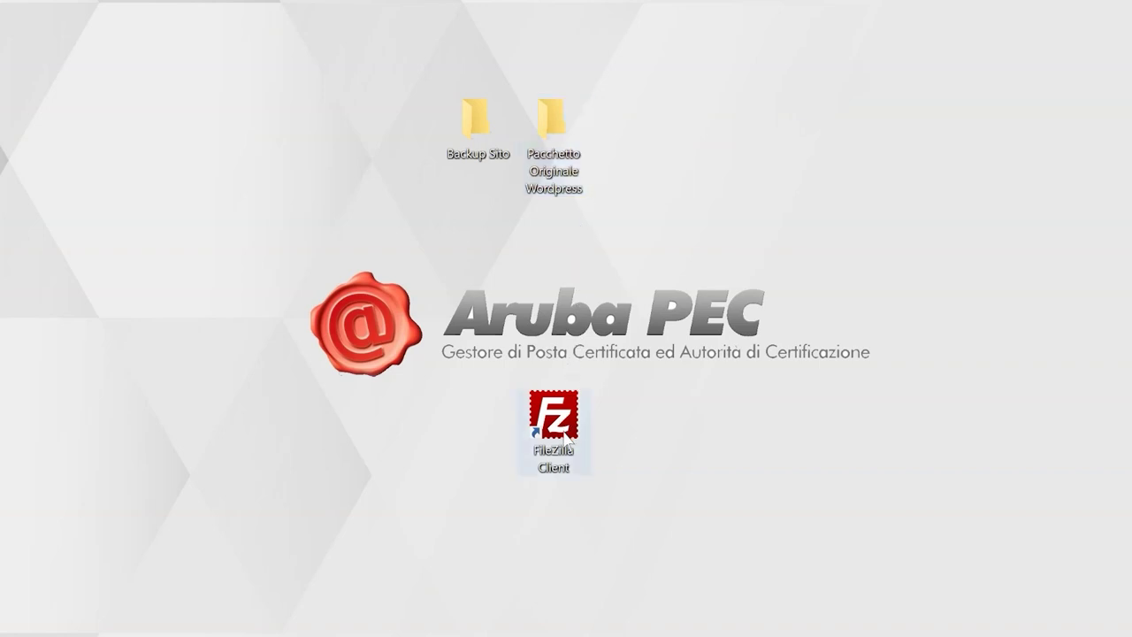
- Launch FileZilla and open the OneDrive Desktop folder Backup Sito as the local site
click(566, 437)
double_click(560, 375)
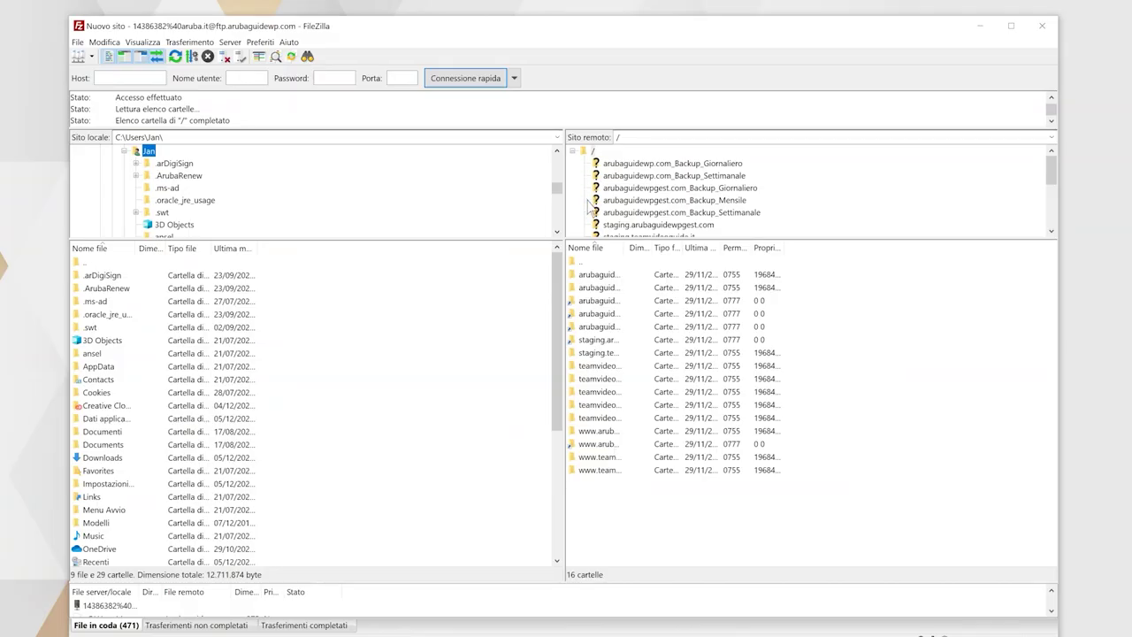
scroll(560, 235, down, 5)
scroll(560, 235, down, 3)
scroll(562, 159, up, 3)
click(177, 202)
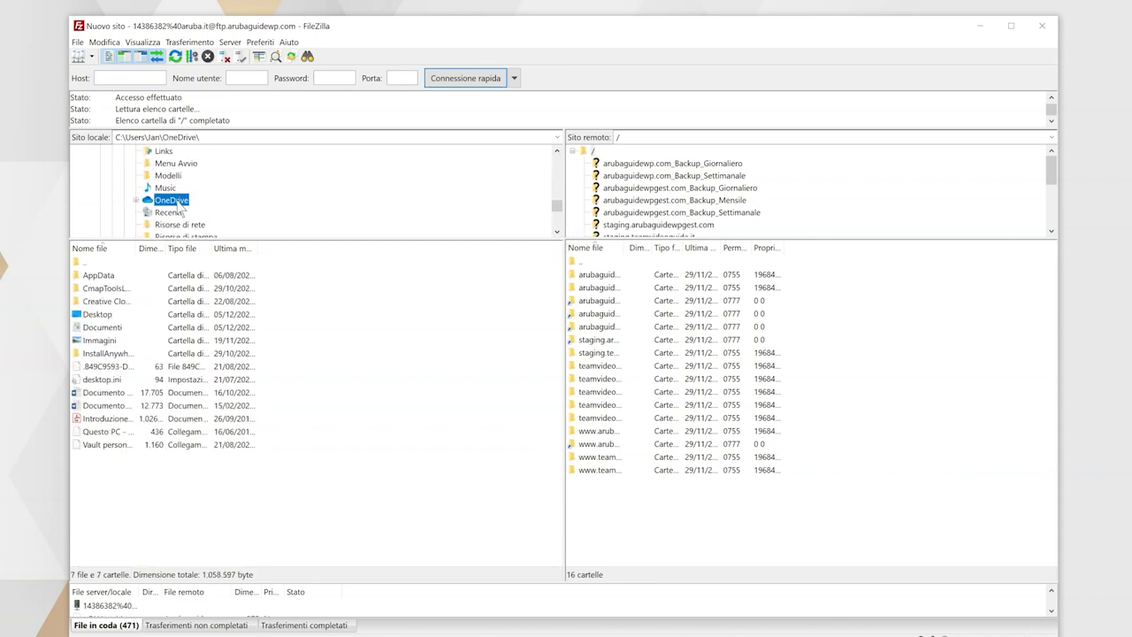
scroll(560, 235, down, 5)
scroll(560, 237, down, 1)
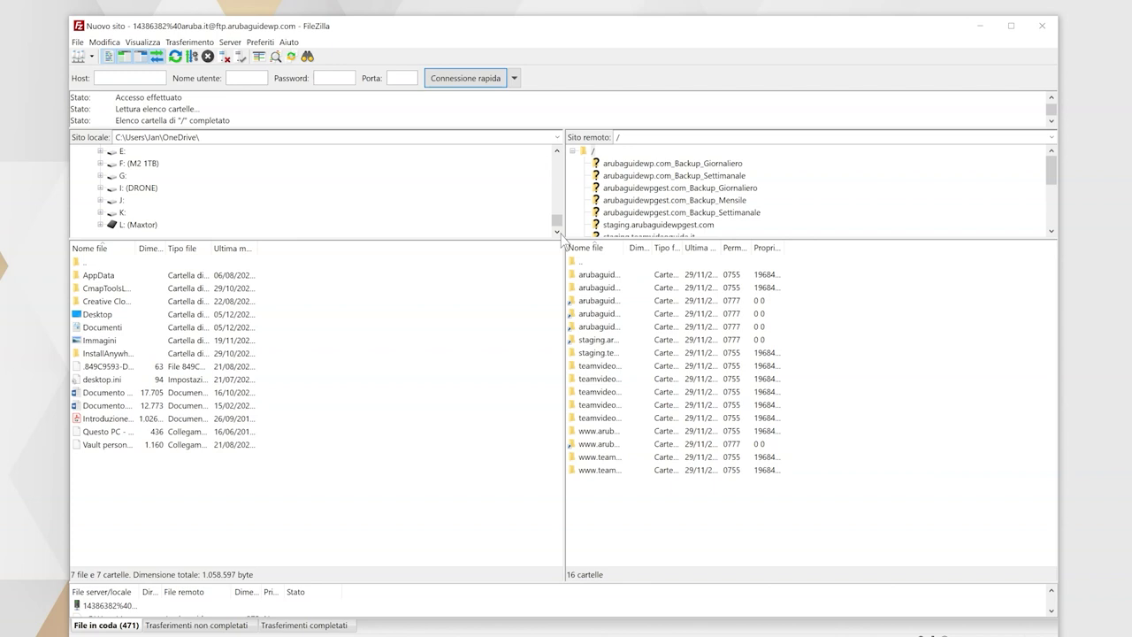
double_click(116, 316)
click(120, 277)
double_click(120, 277)
scroll(1051, 232, down, 3)
scroll(1052, 239, down, 3)
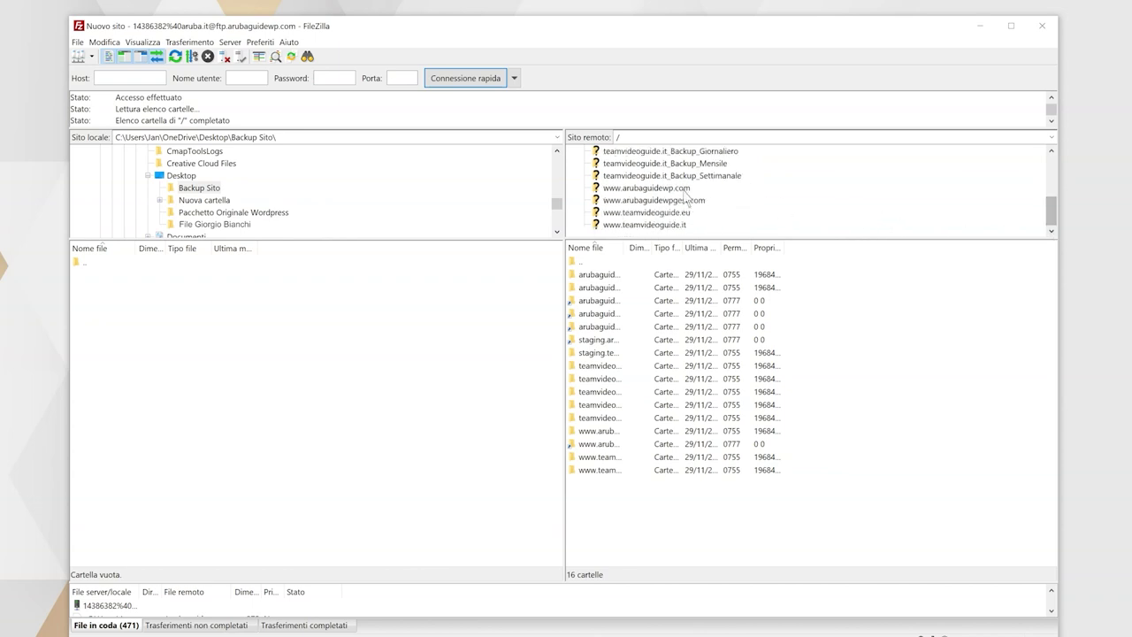
click(677, 189)
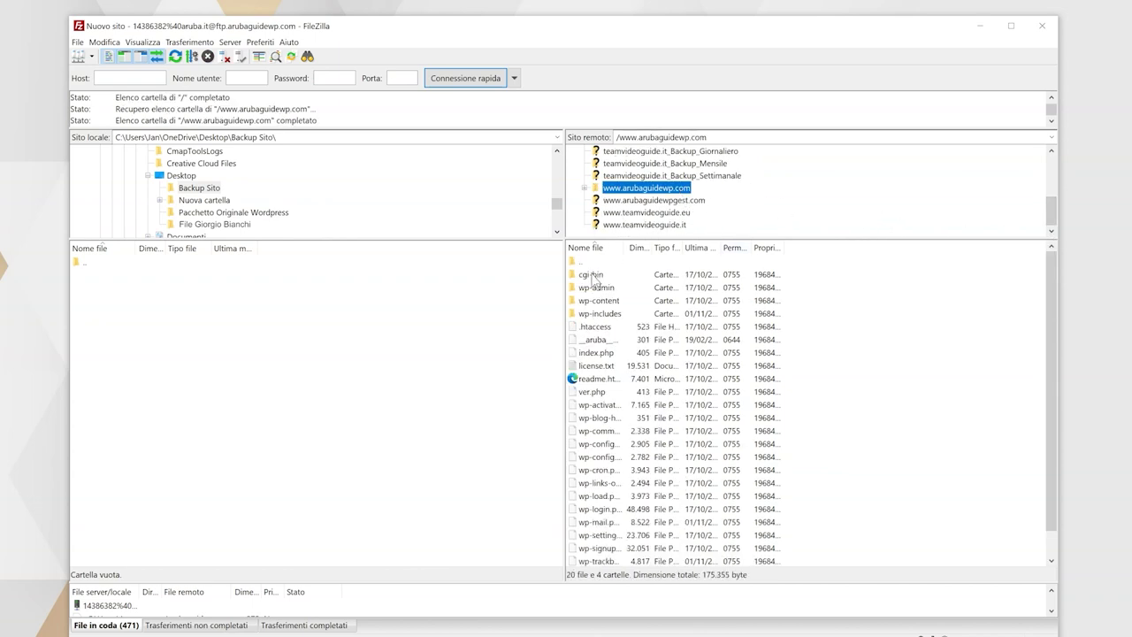
click(594, 278)
key(ctrl+a)
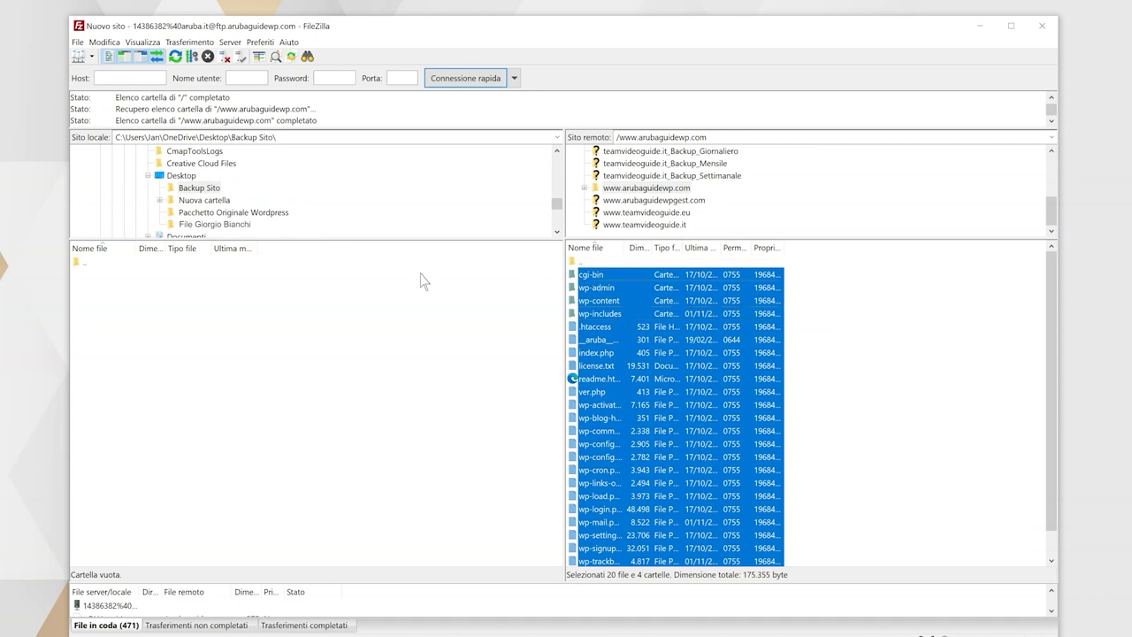
drag(423, 281, 423, 282)
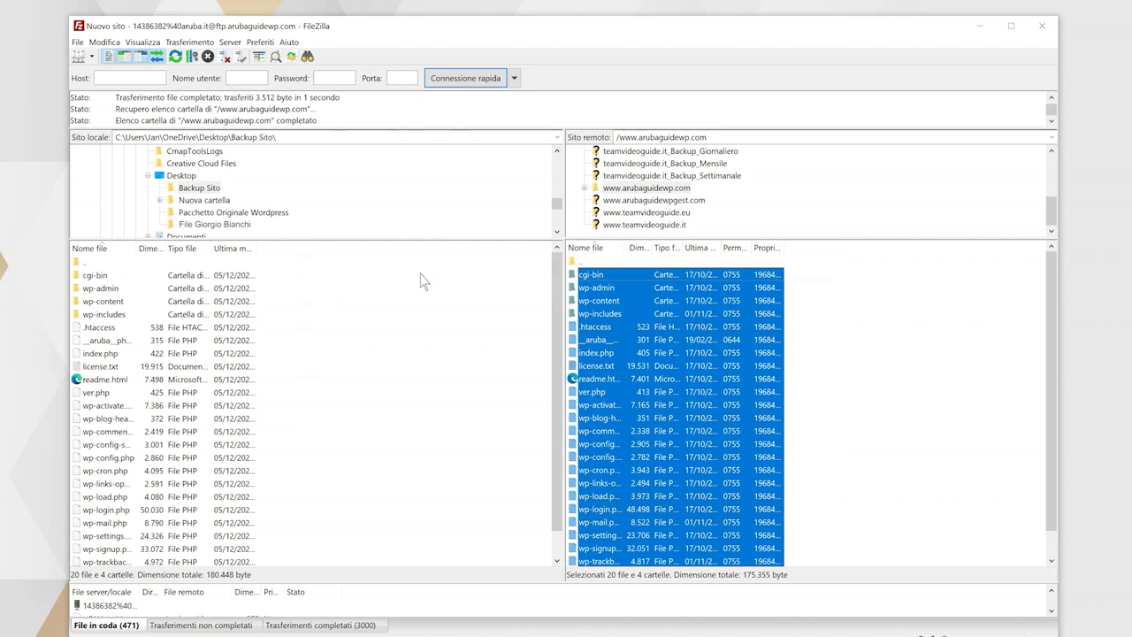
right_click(599, 281)
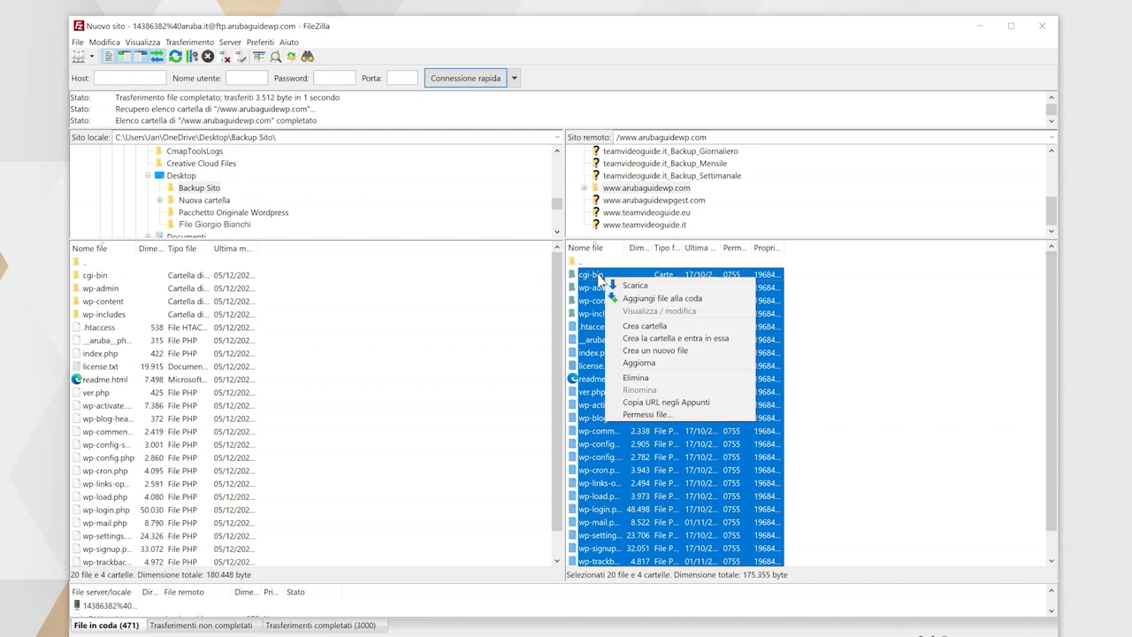
click(647, 384)
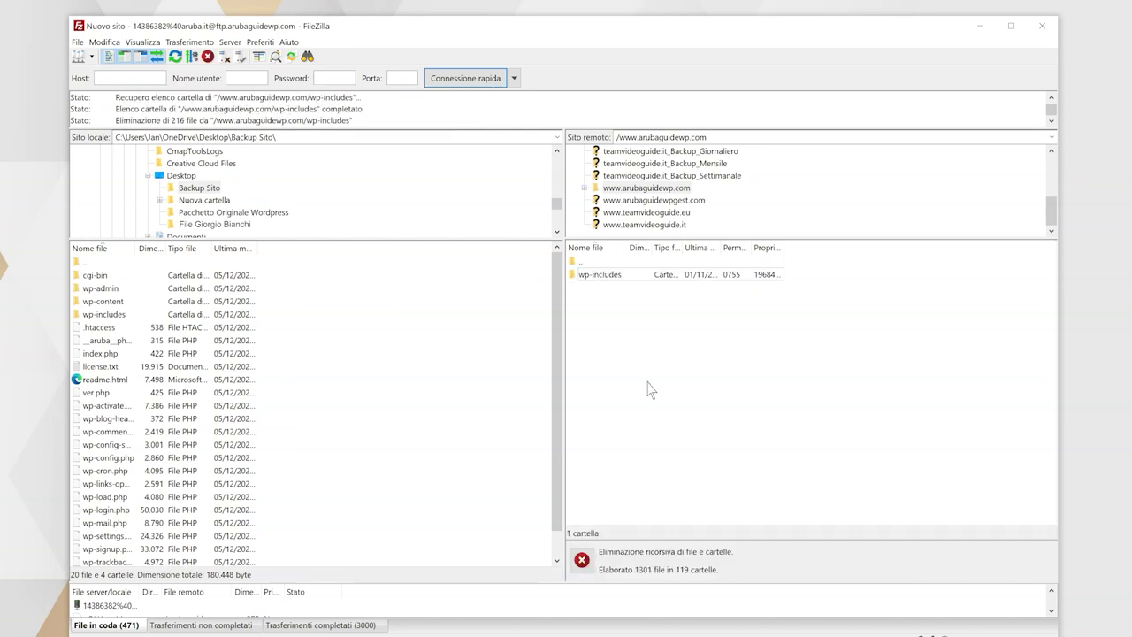
click(979, 26)
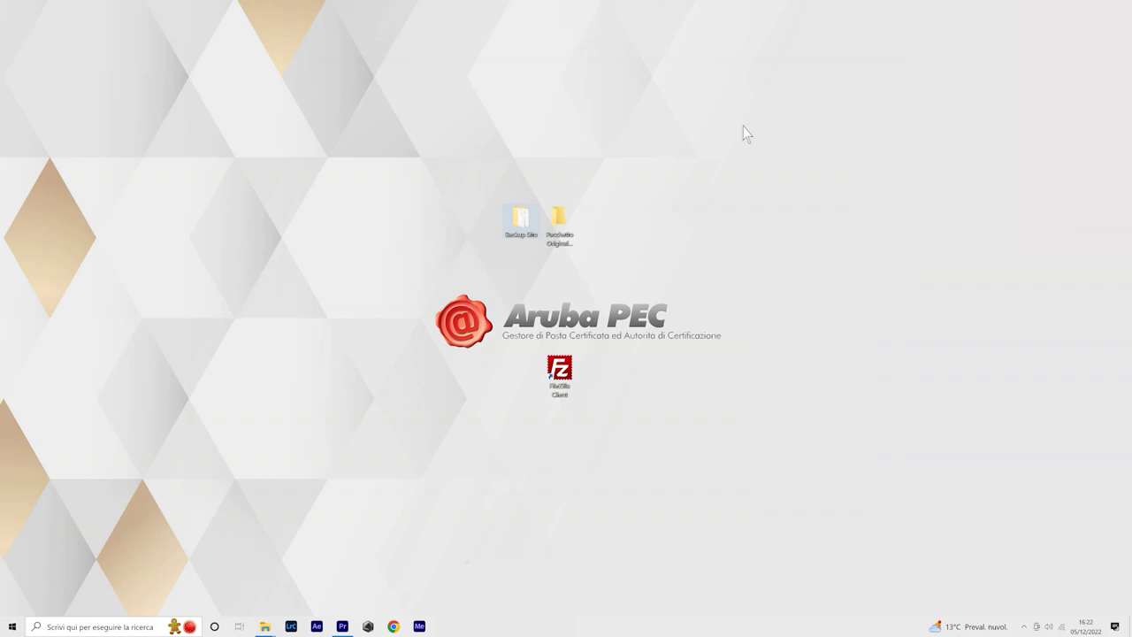
- Open version.php in the wp-includes folder of Backup Sito and highlight the $wp_version line to check the WordPress version
double_click(522, 223)
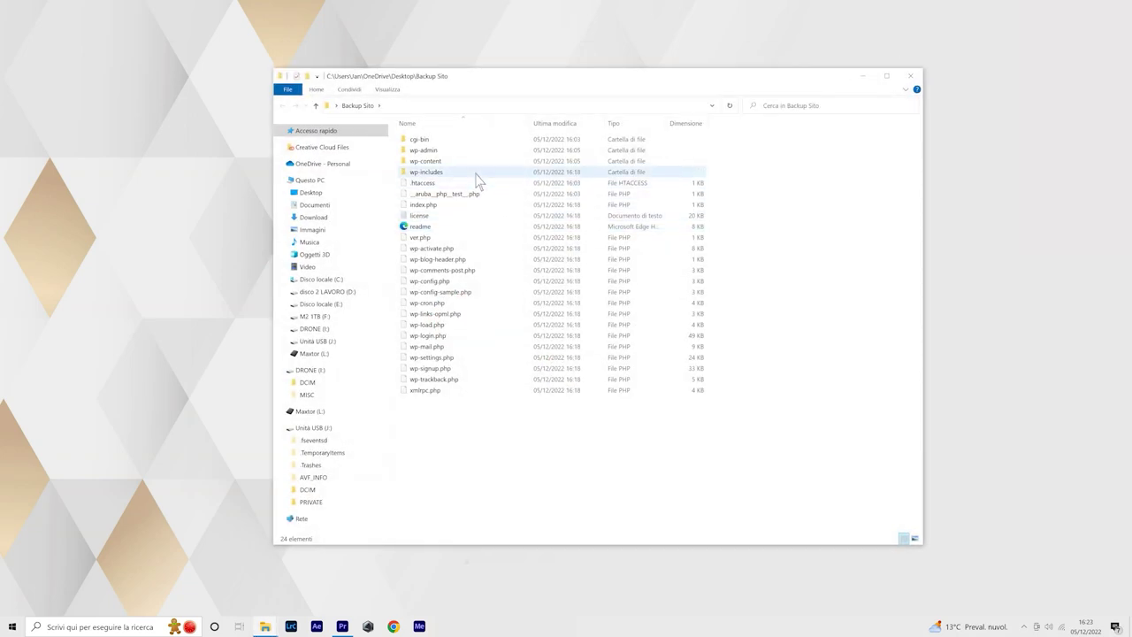
double_click(476, 173)
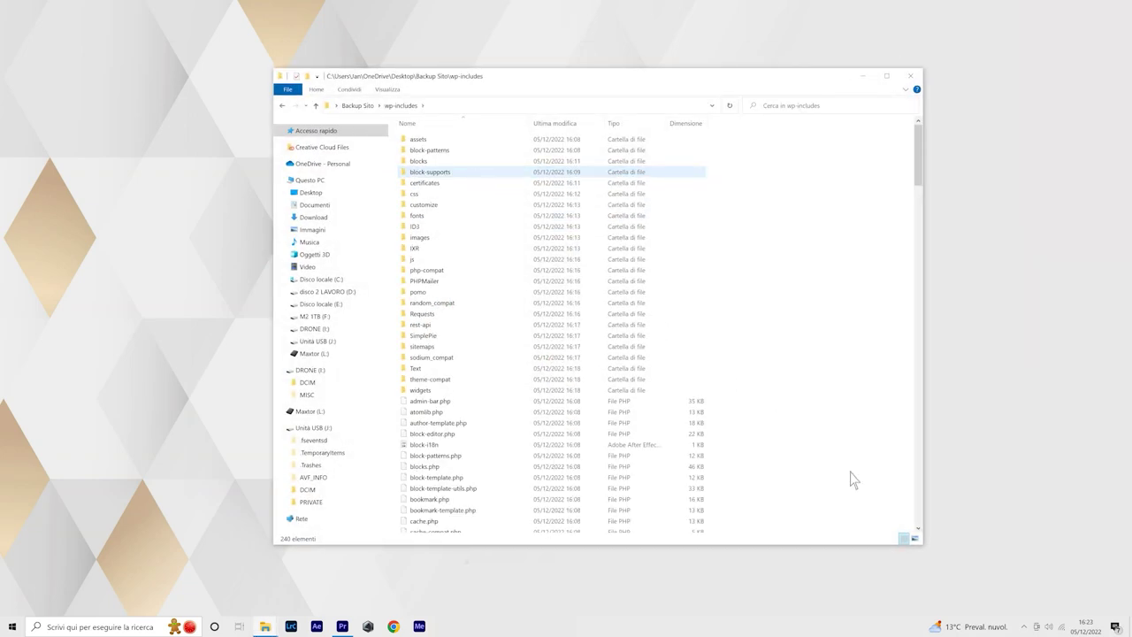
scroll(918, 531, down, 20)
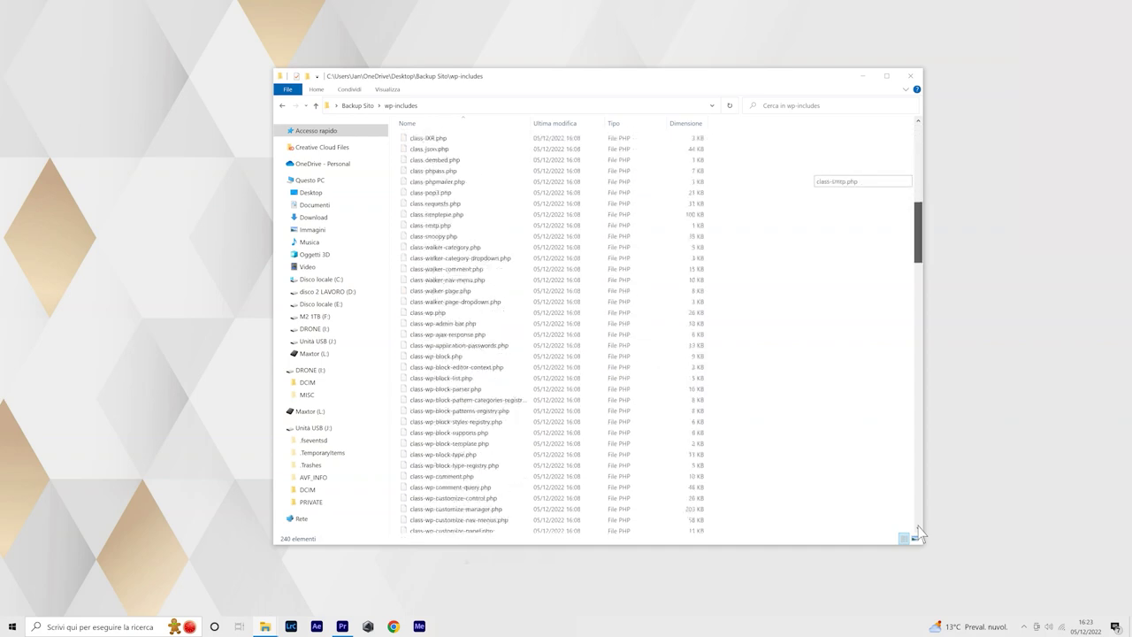
scroll(918, 531, down, 20)
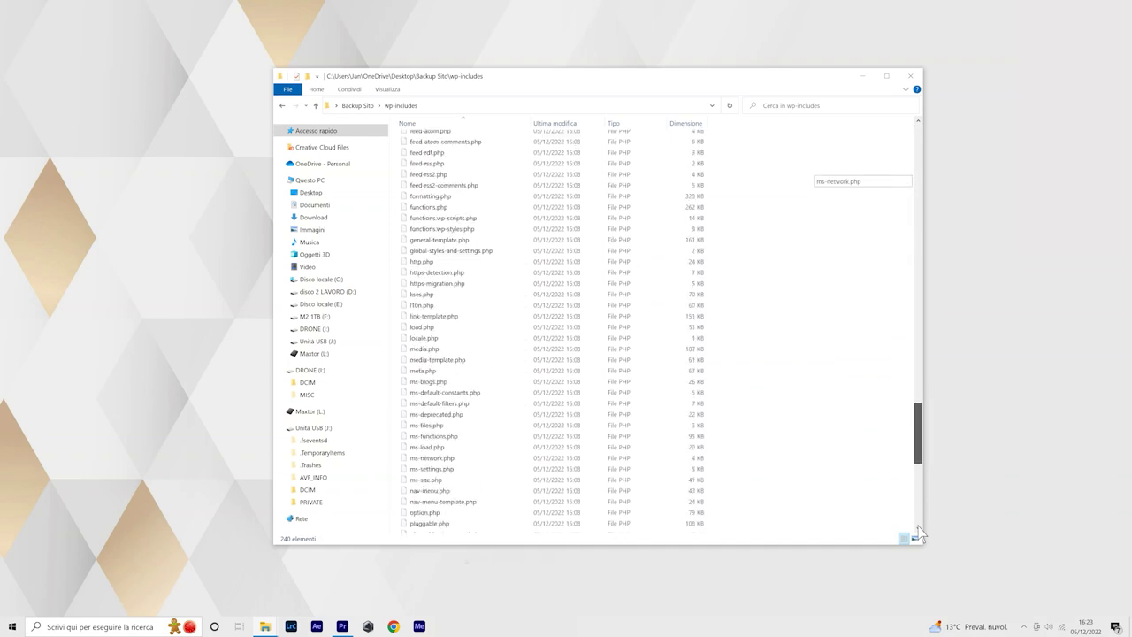
scroll(918, 531, down, 1)
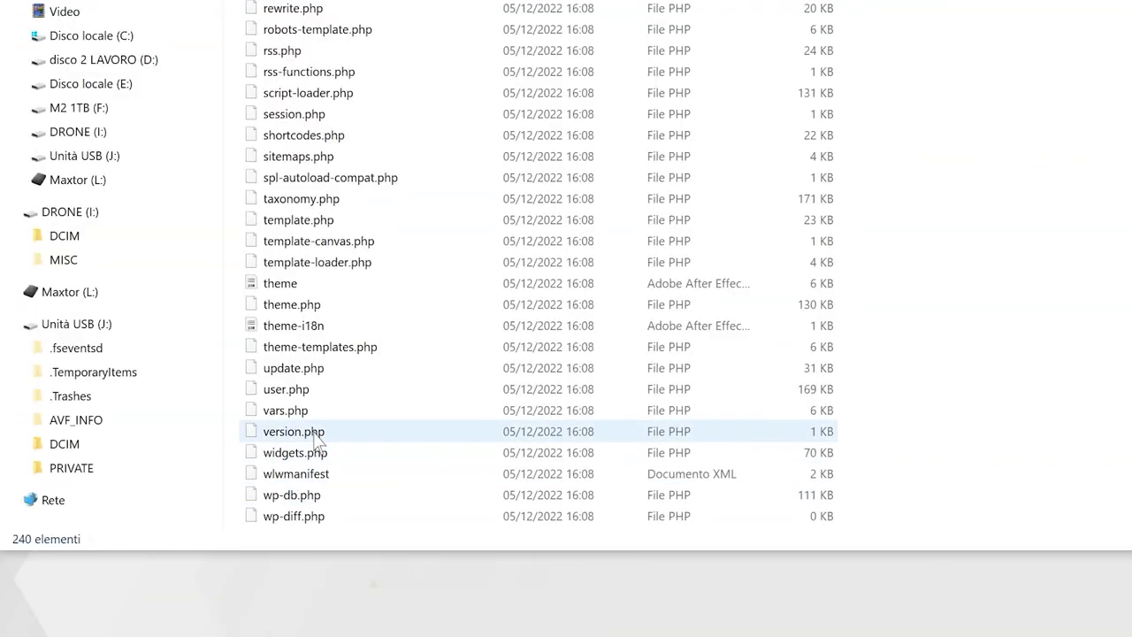
double_click(314, 434)
click(255, 200)
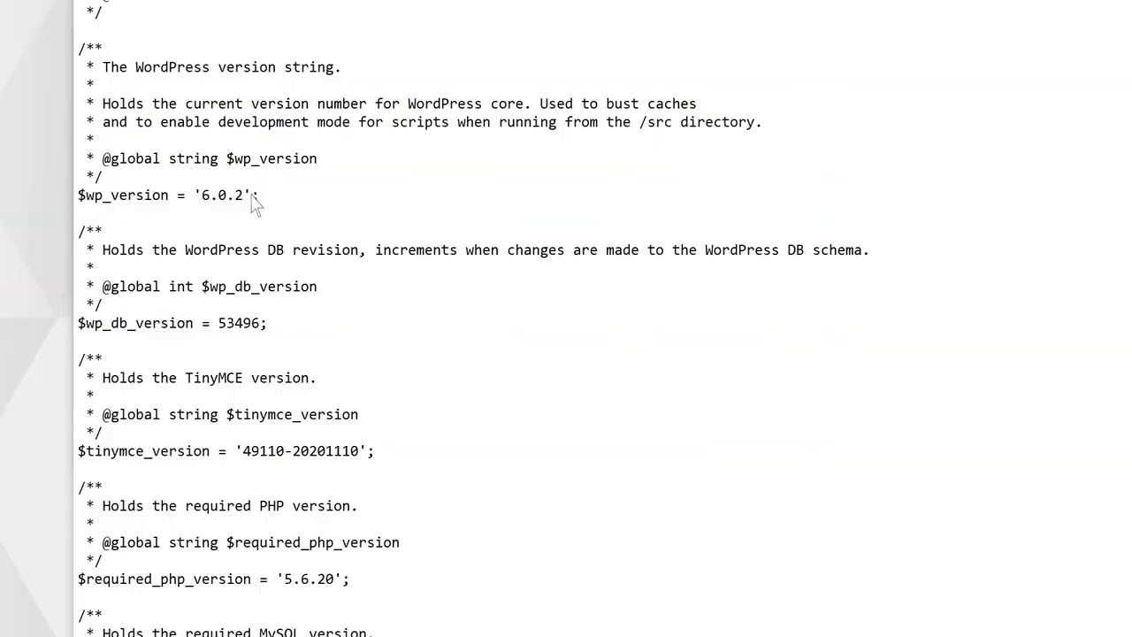
shift+click(78, 198)
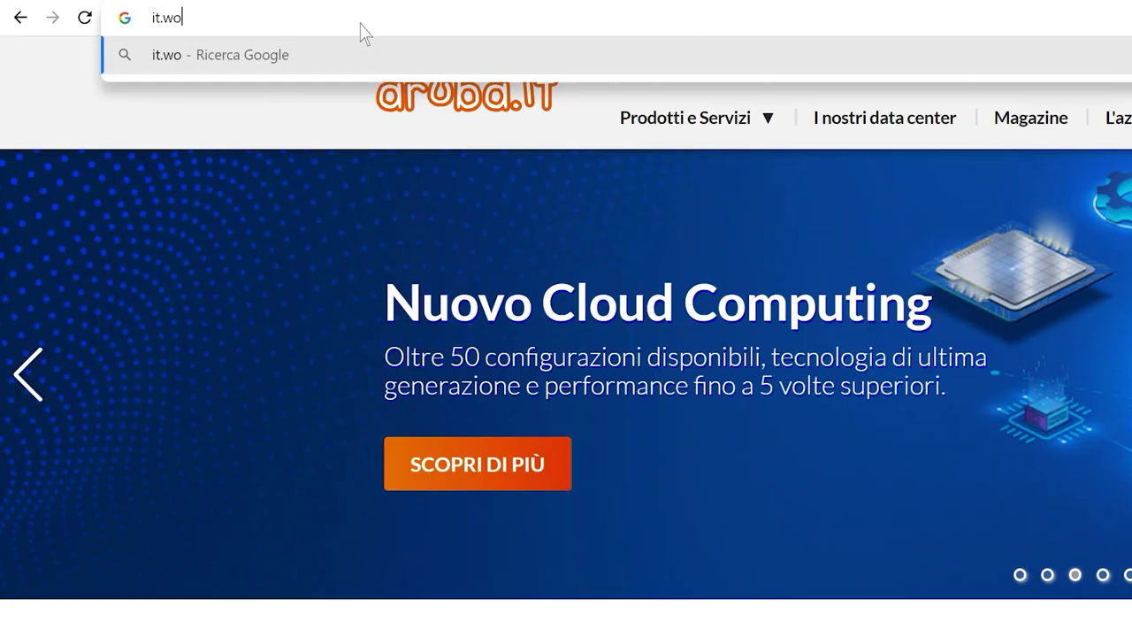
- Go to it.wordpress.org in the browser
text(rdpr)
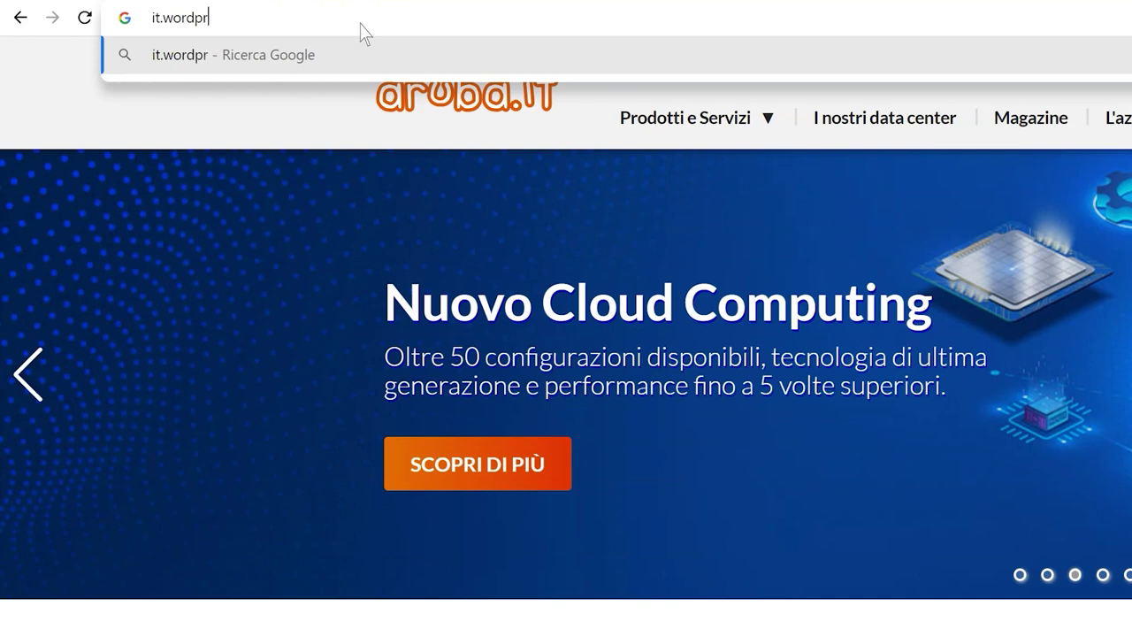
text(ess.org)
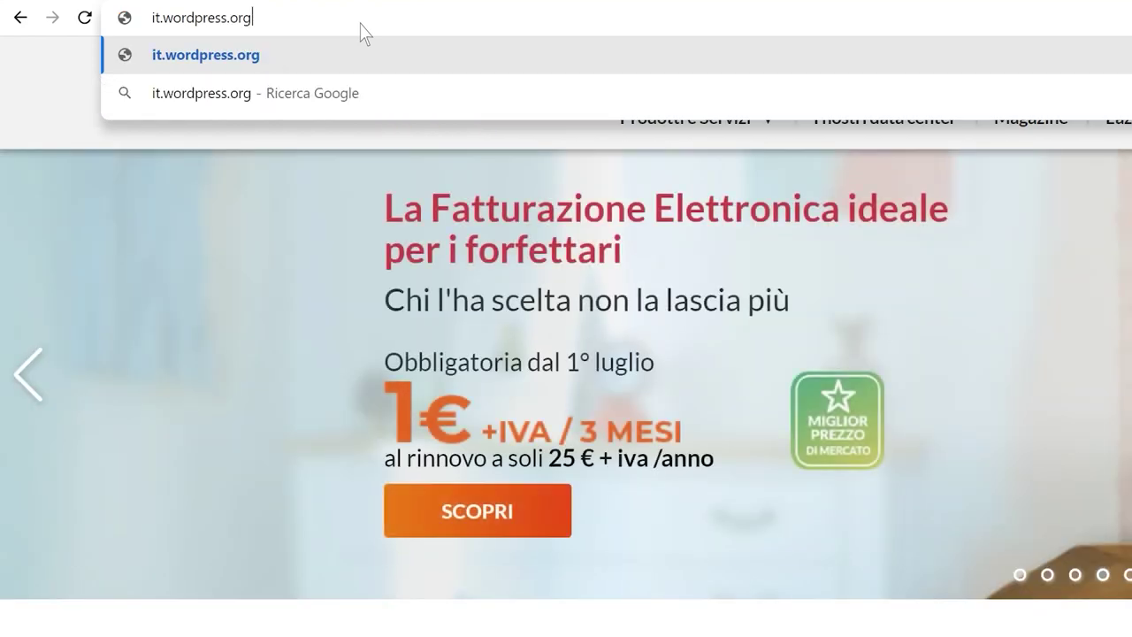
key(Return)
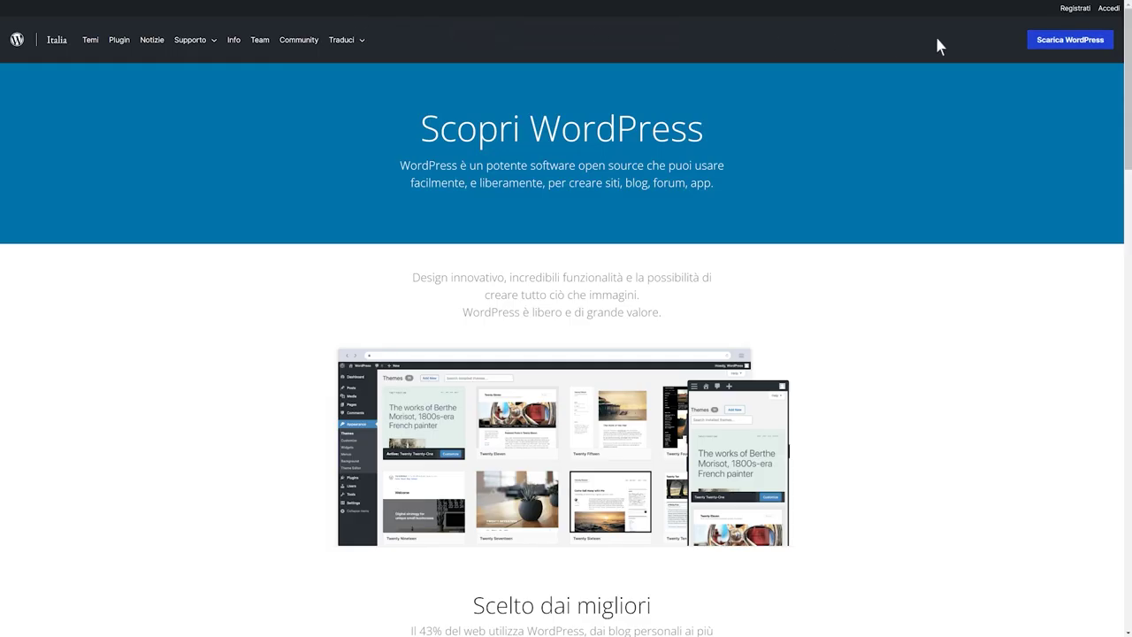
- Open the archive of all WordPress releases and save the 6.0.2 zip package to the Desktop
click(1079, 46)
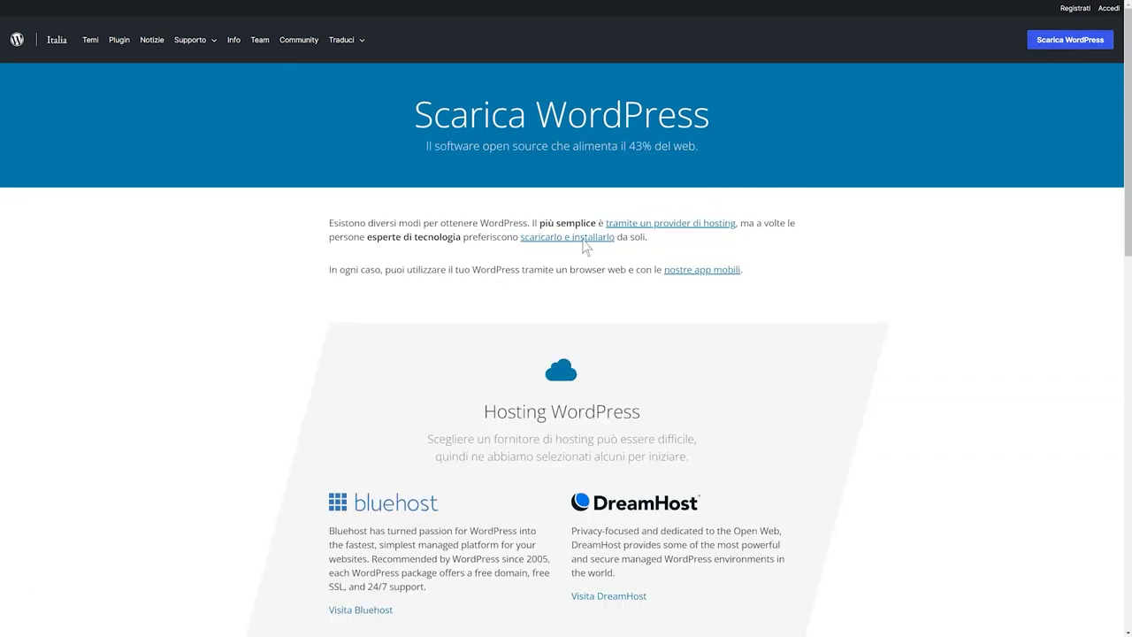
scroll(583, 246, down, 8)
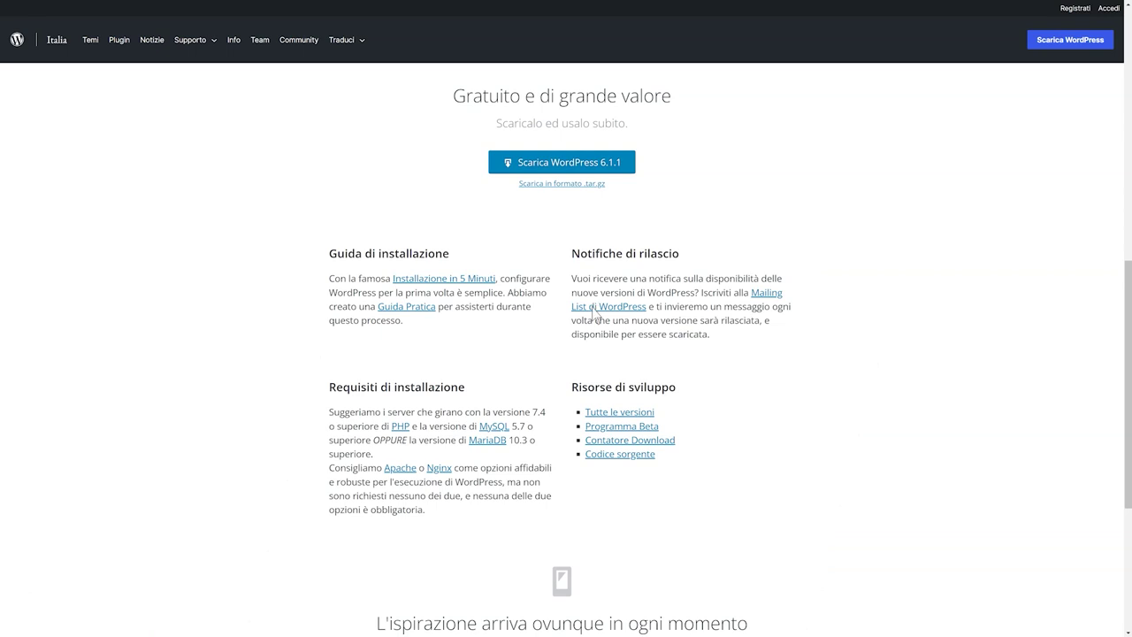
click(609, 412)
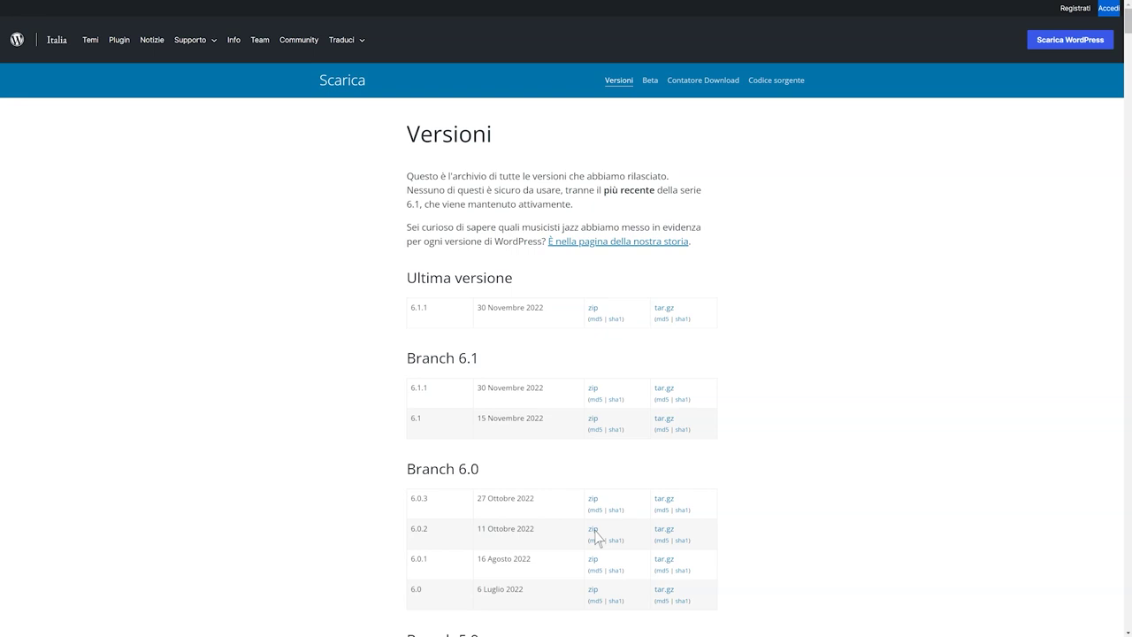
click(593, 531)
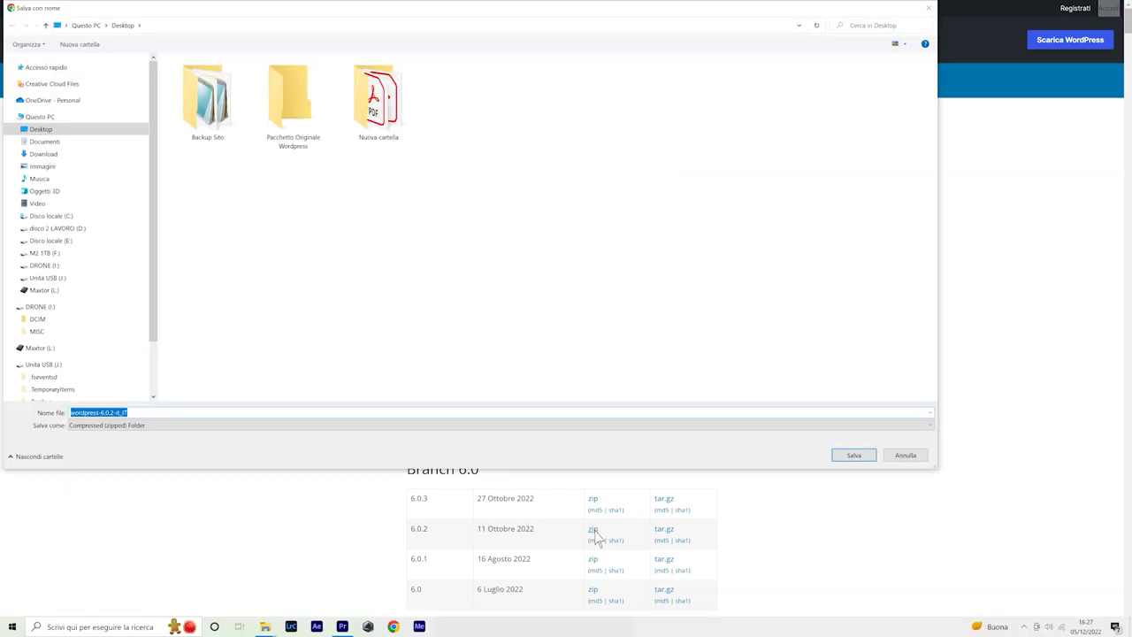
click(854, 455)
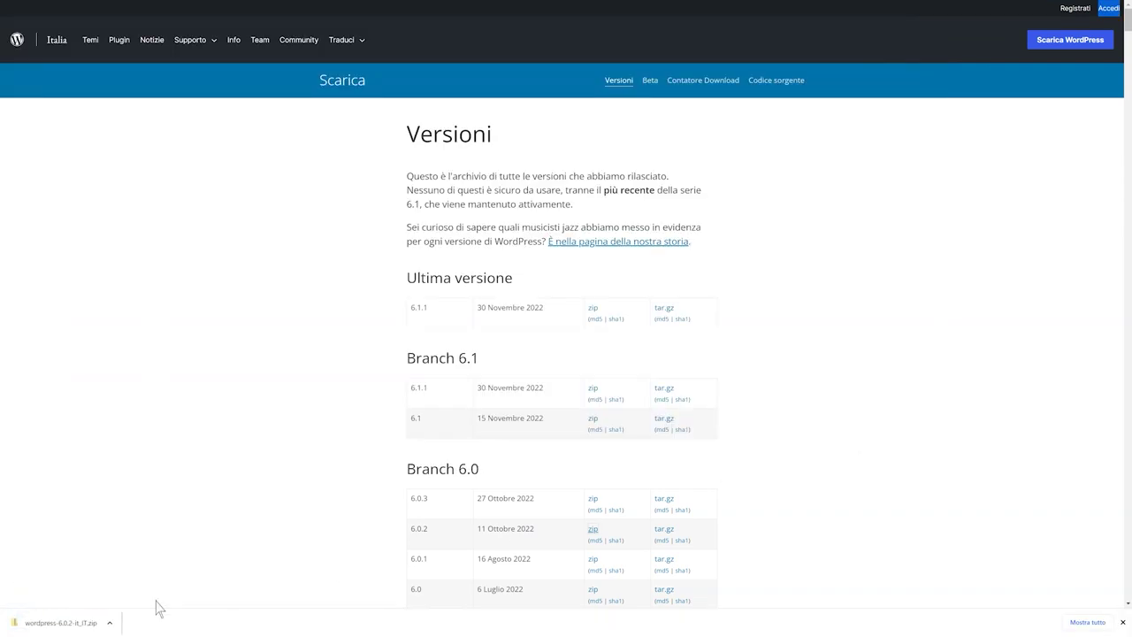
- Extract the downloaded wordpress-6.0.2-it_IT zip from the Desktop into the Pacchetto Originale Wordpress folder
right_click(75, 624)
click(151, 591)
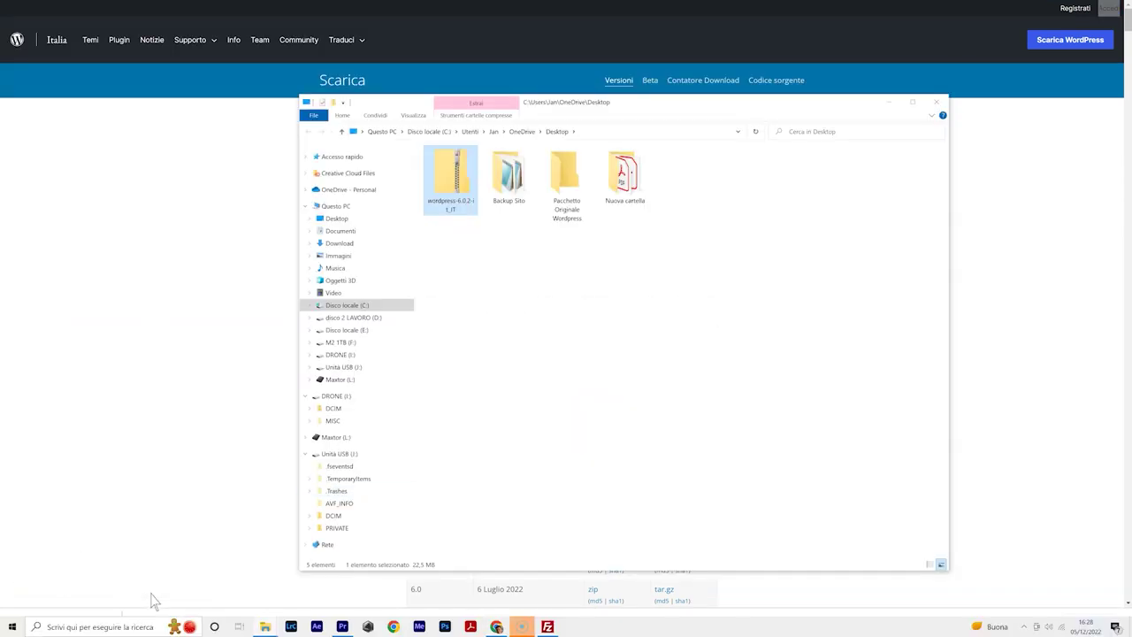
right_click(451, 189)
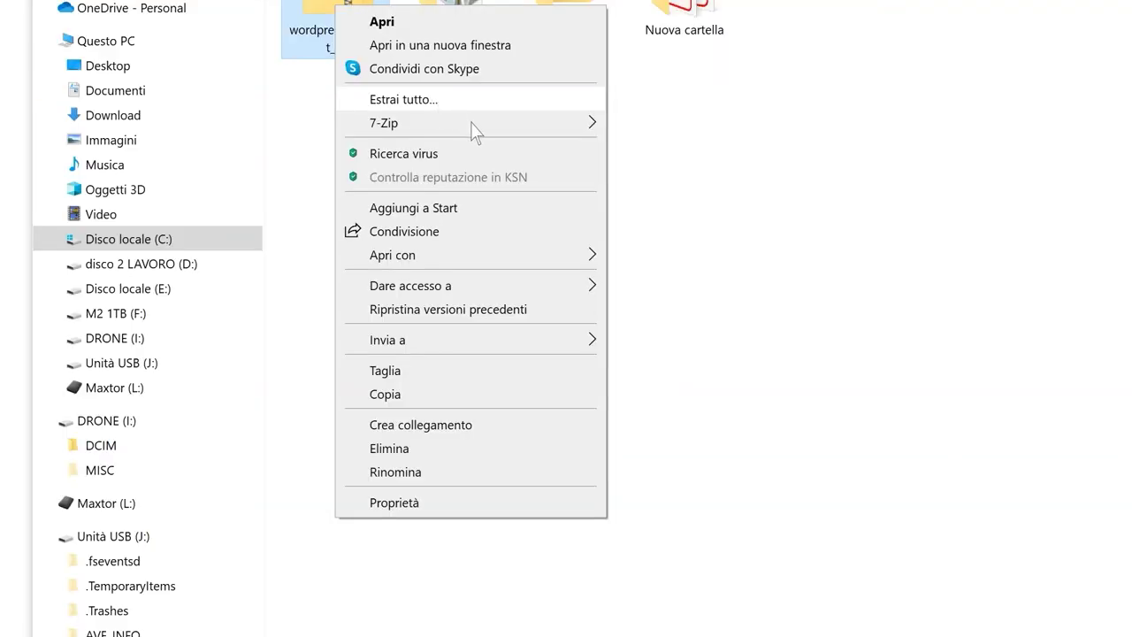
mouse_move(473, 124)
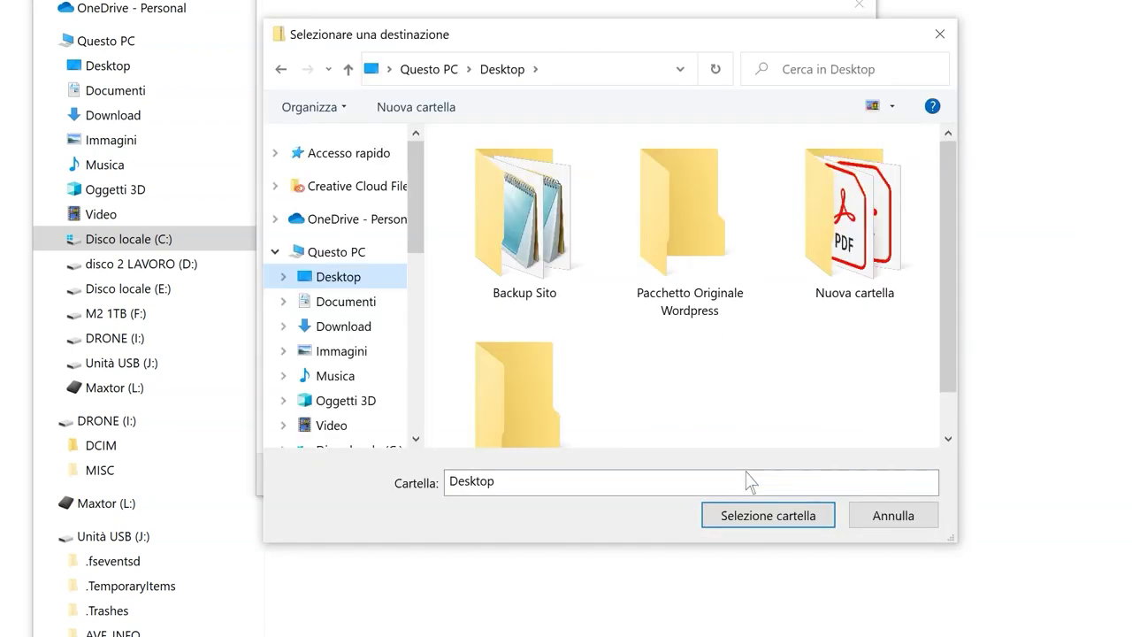
double_click(694, 252)
click(789, 515)
click(757, 483)
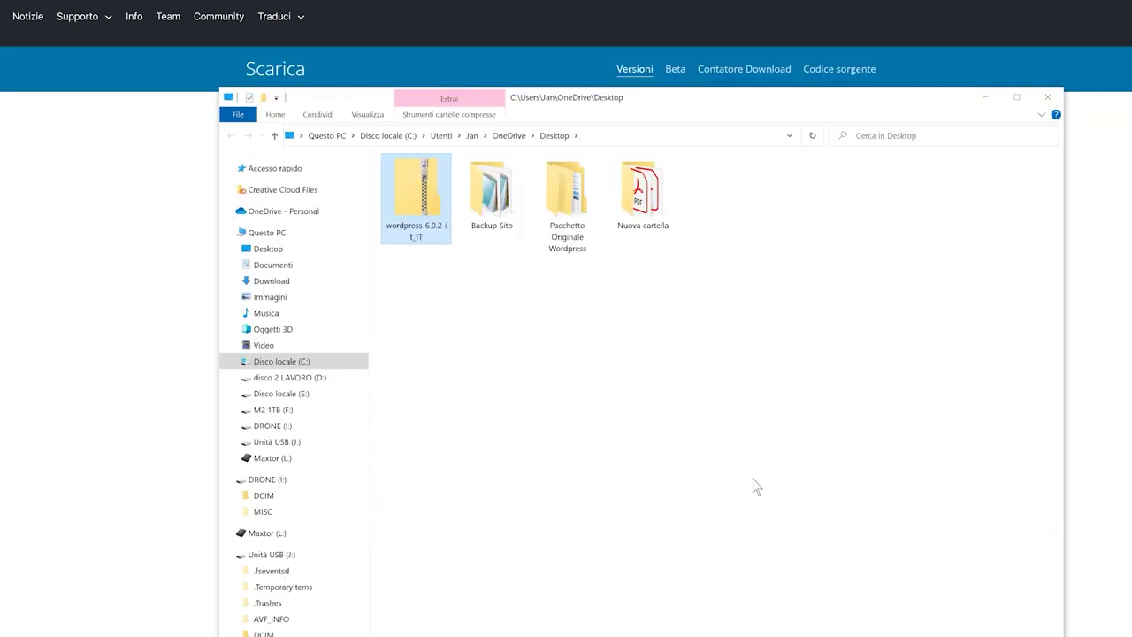
click(756, 485)
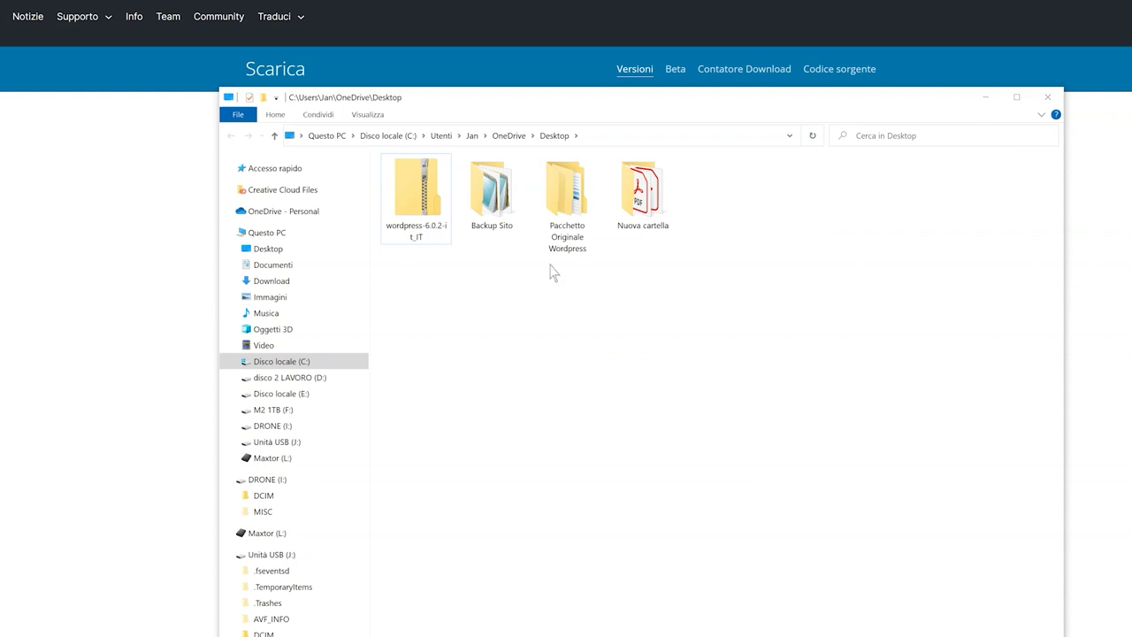
- Open wp-content\plugins in Backup Sito and copy the name of the akismet plugin folder
double_click(493, 209)
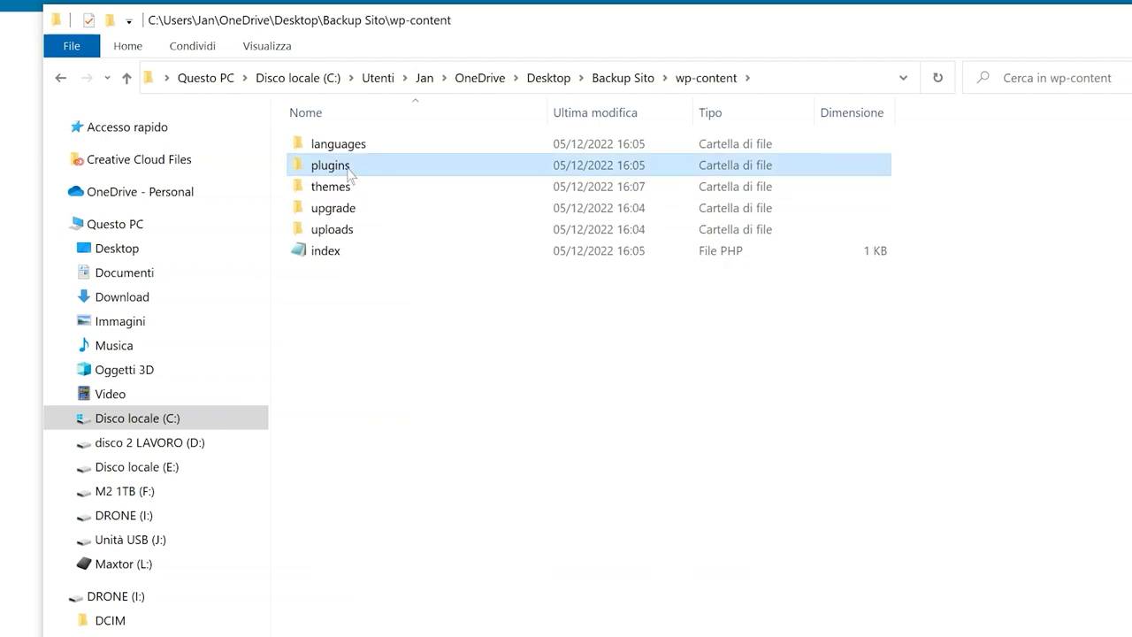
double_click(349, 173)
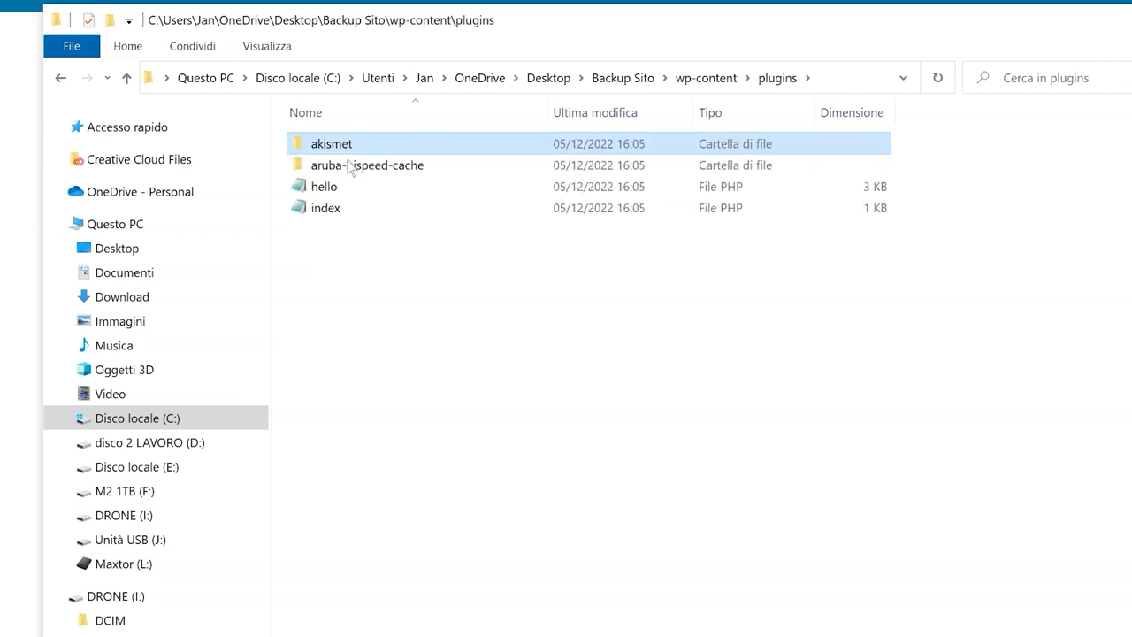
click(349, 146)
key(ctrl+c)
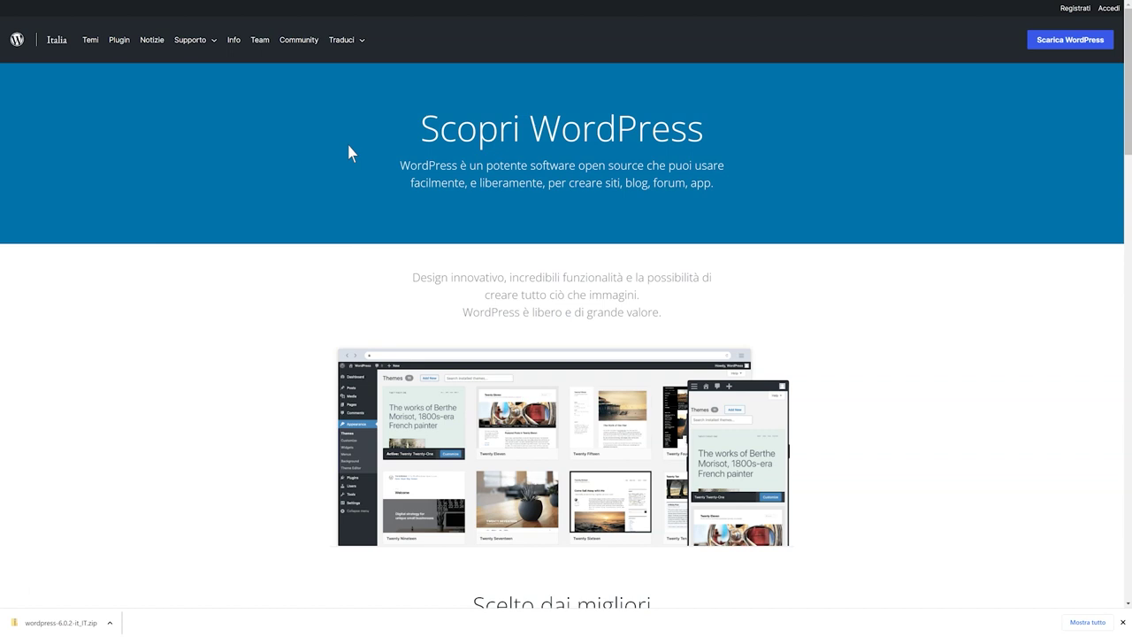
- Search the WordPress.org plugin directory for akismet and open the Akismet Spam Protection plugin
click(118, 42)
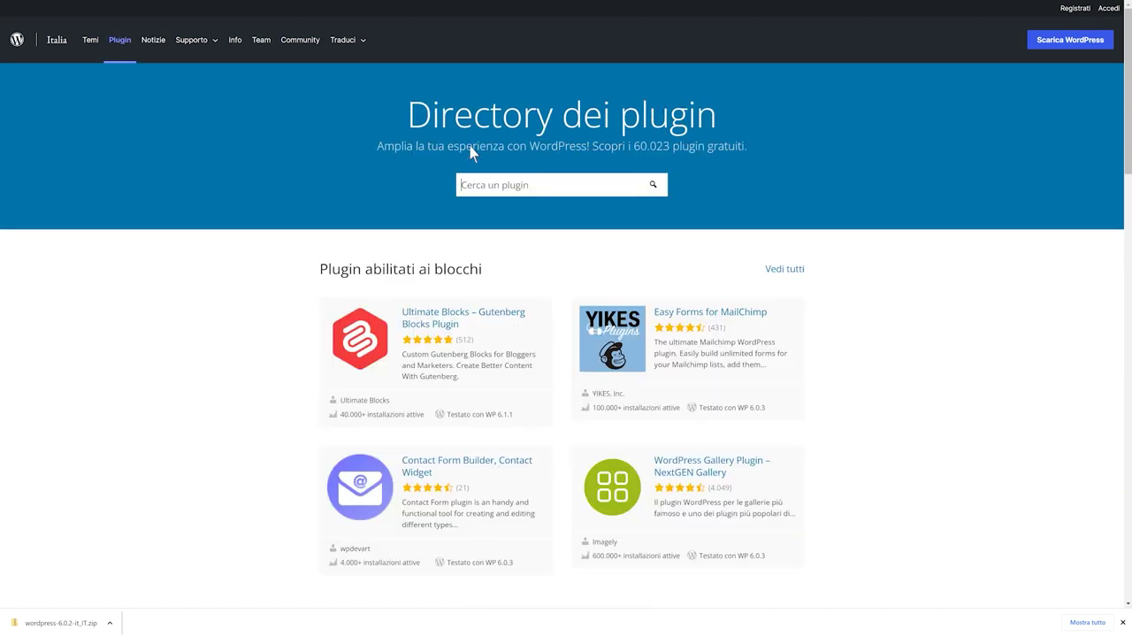
click(610, 189)
key(ctrl+v)
key(Return)
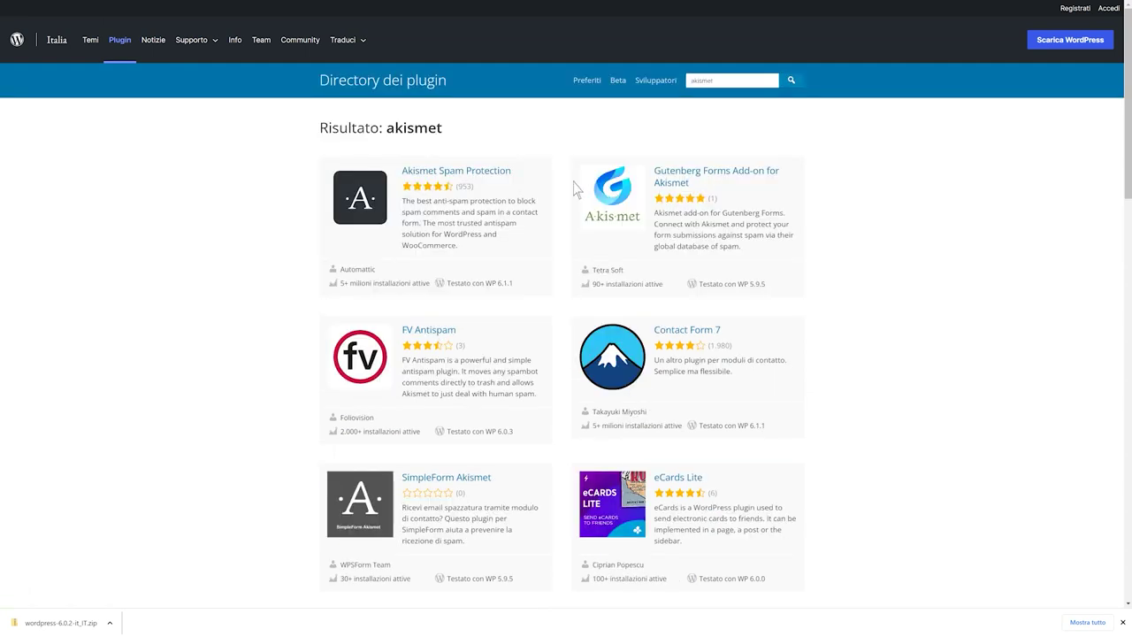
click(492, 178)
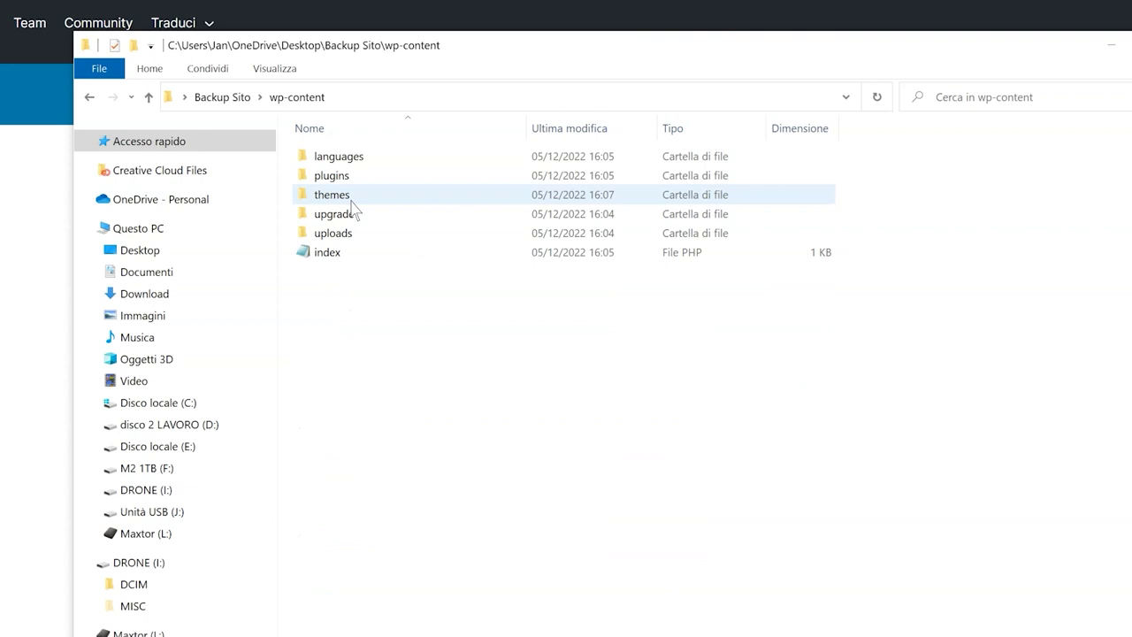
- Check the backup's themes folder, find the medical-circle theme on WordPress.org and save its 3.0.4 zip to the Desktop
double_click(351, 200)
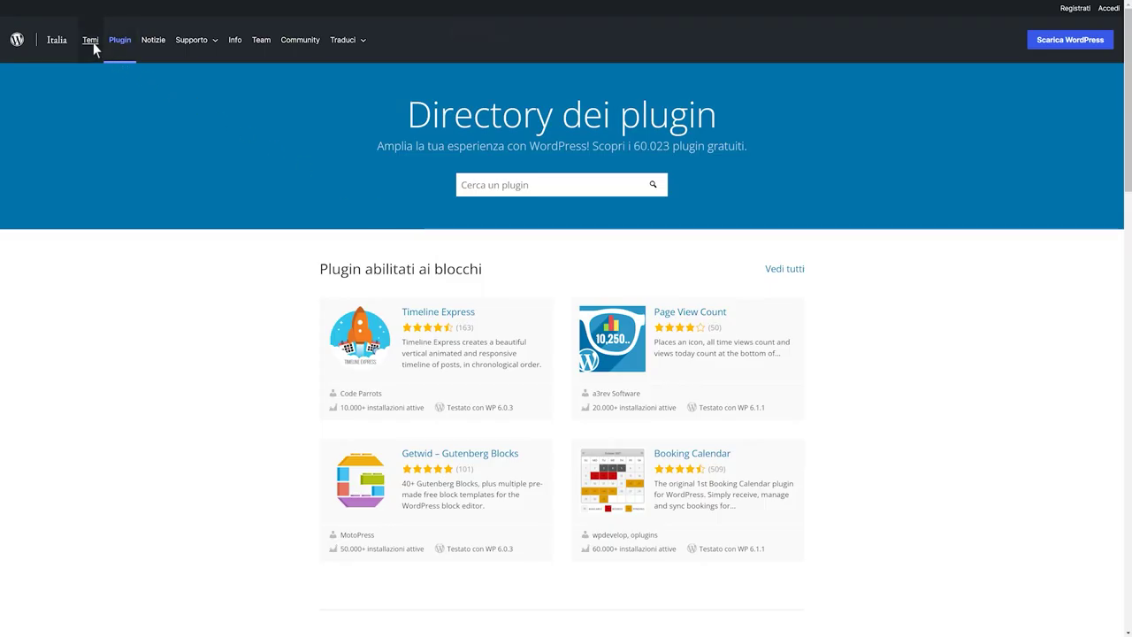
click(92, 41)
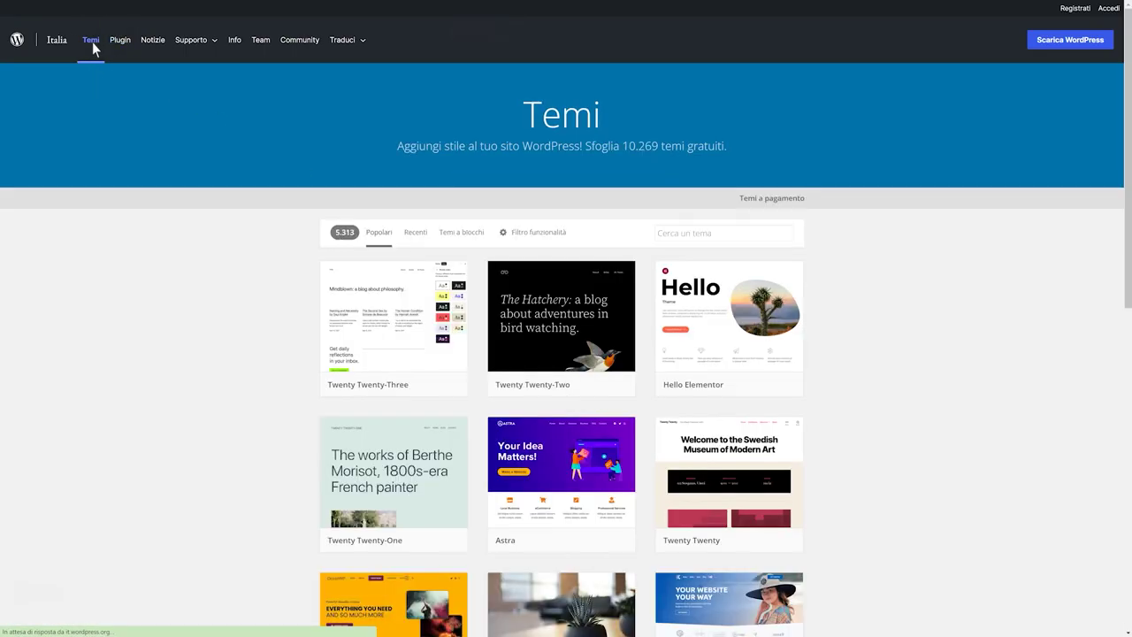
click(721, 232)
text(medical-circle)
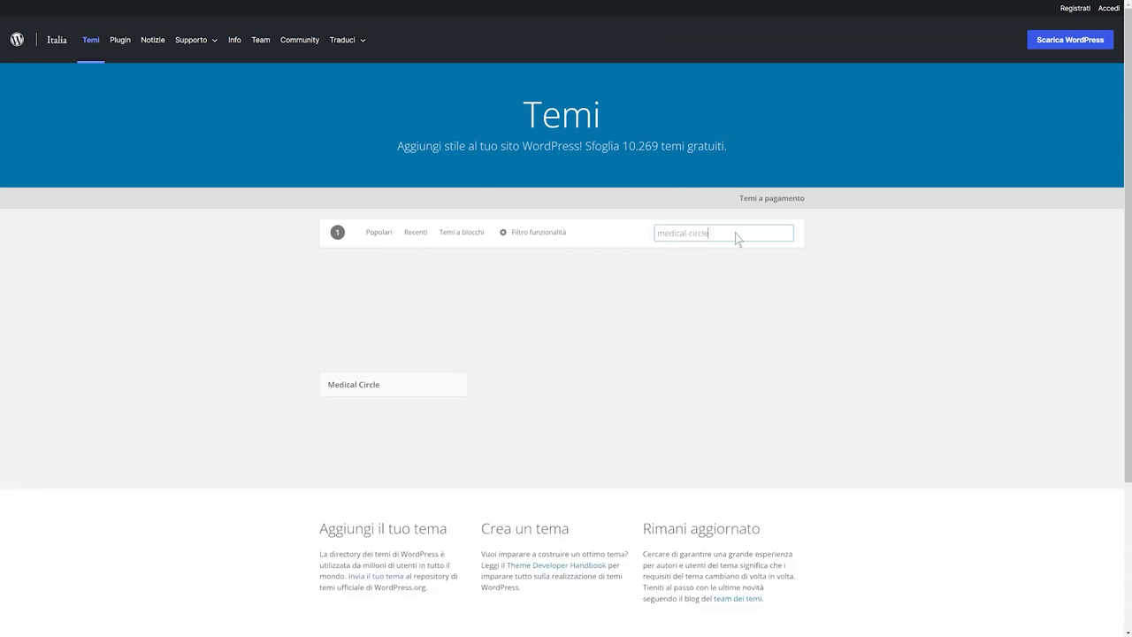
click(454, 389)
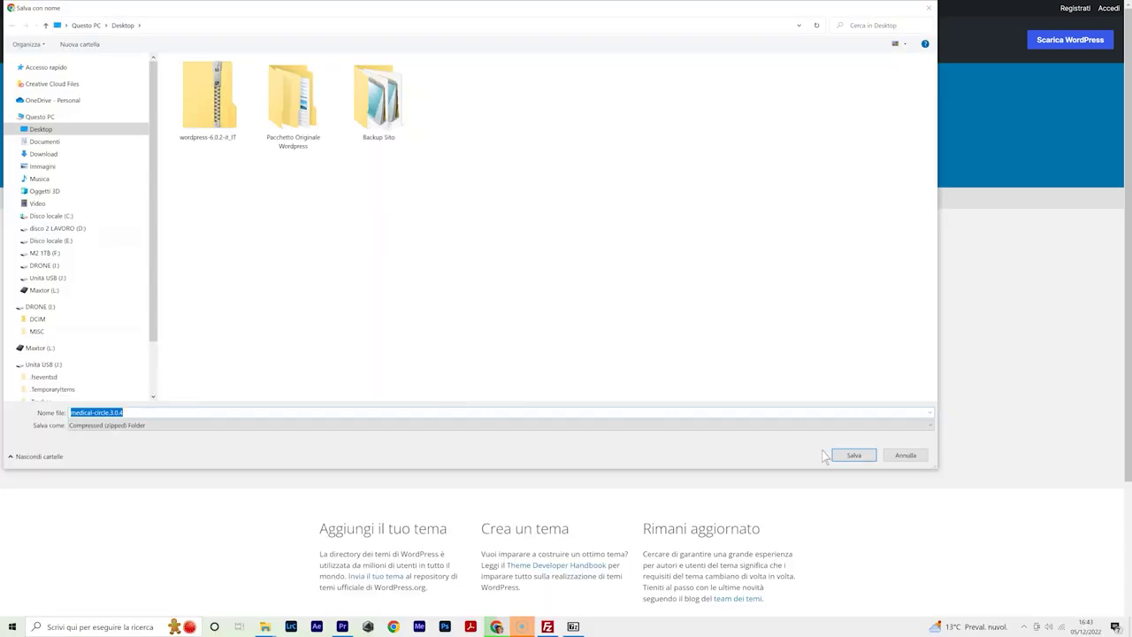
click(854, 456)
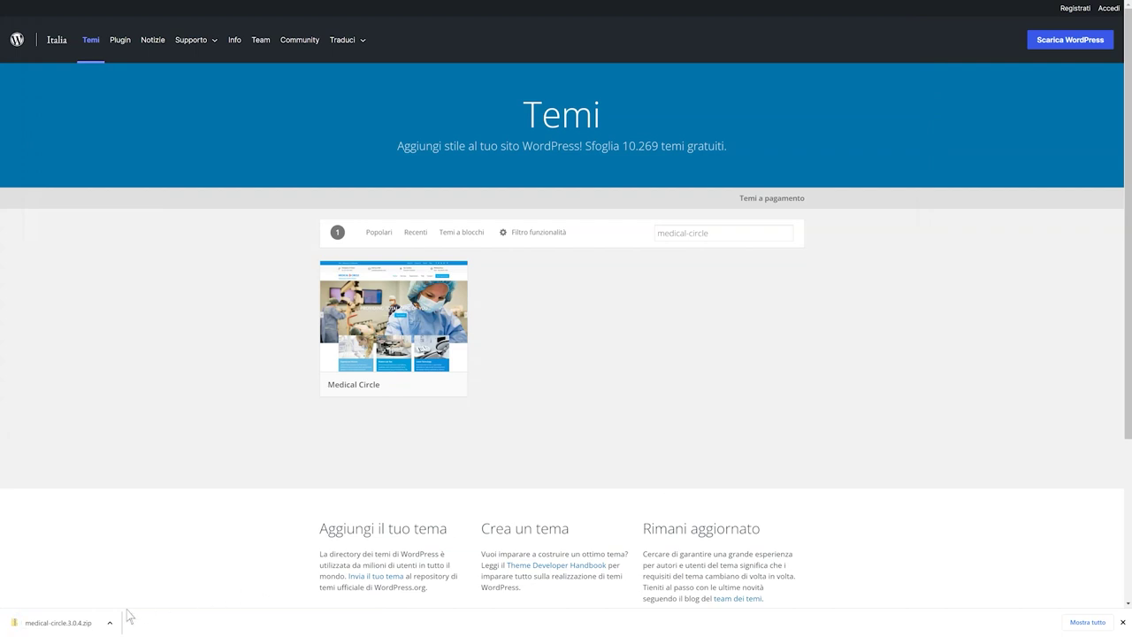
- Extract medical-circle.3.0.4.zip with 7-Zip into the wordpress\wp-content\themes folder of Pacchetto Originale Wordpress
right_click(80, 621)
click(123, 590)
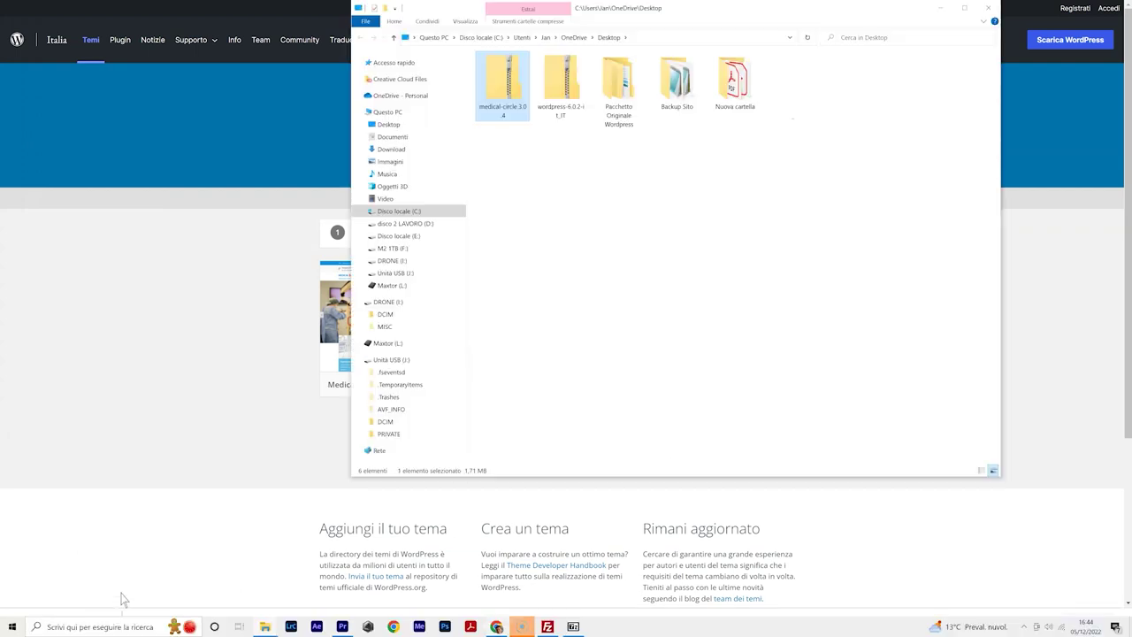
right_click(502, 87)
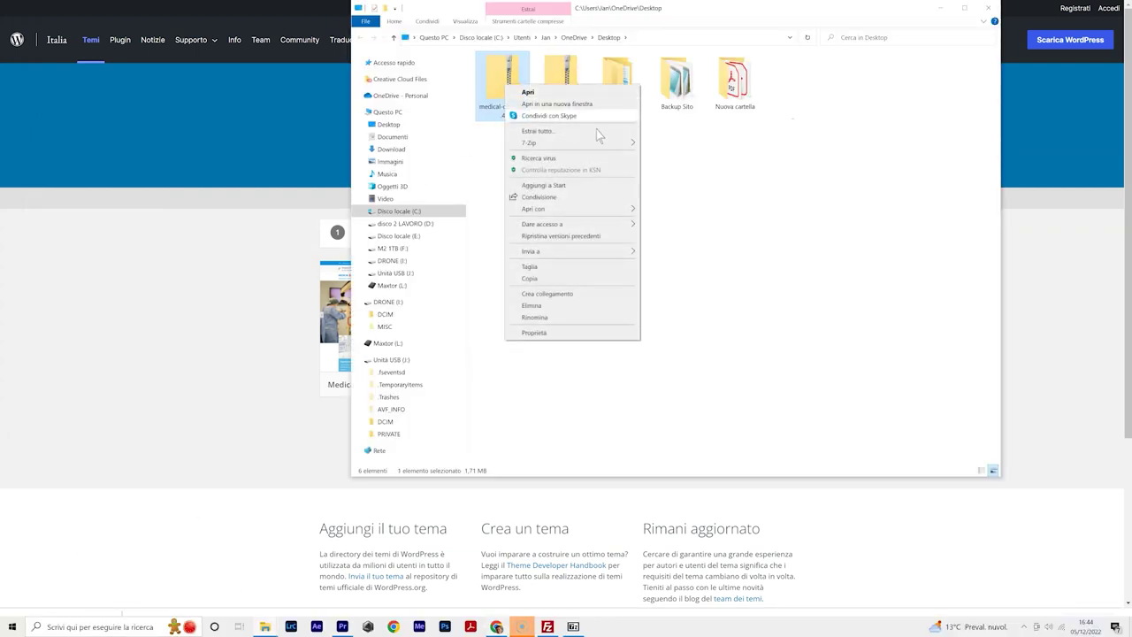
mouse_move(625, 144)
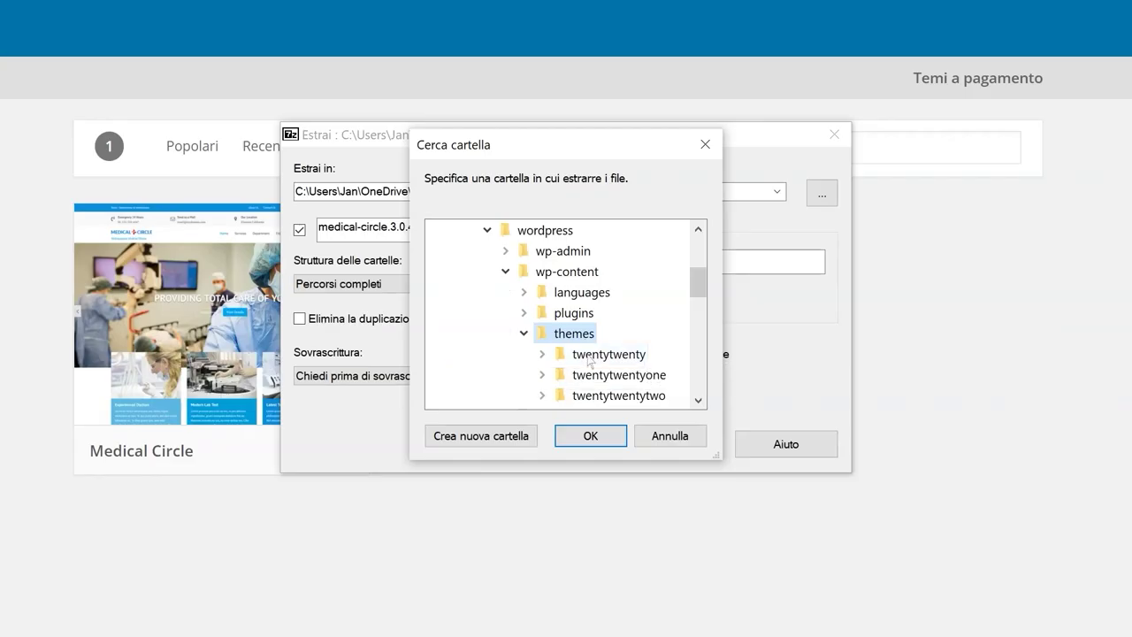
click(604, 439)
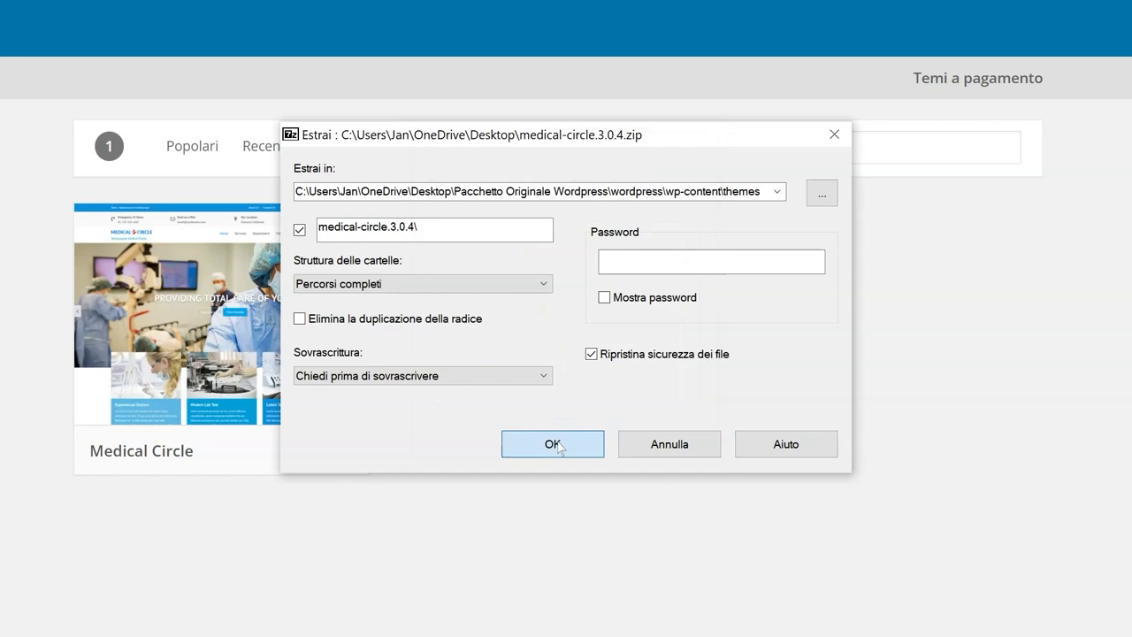
click(553, 443)
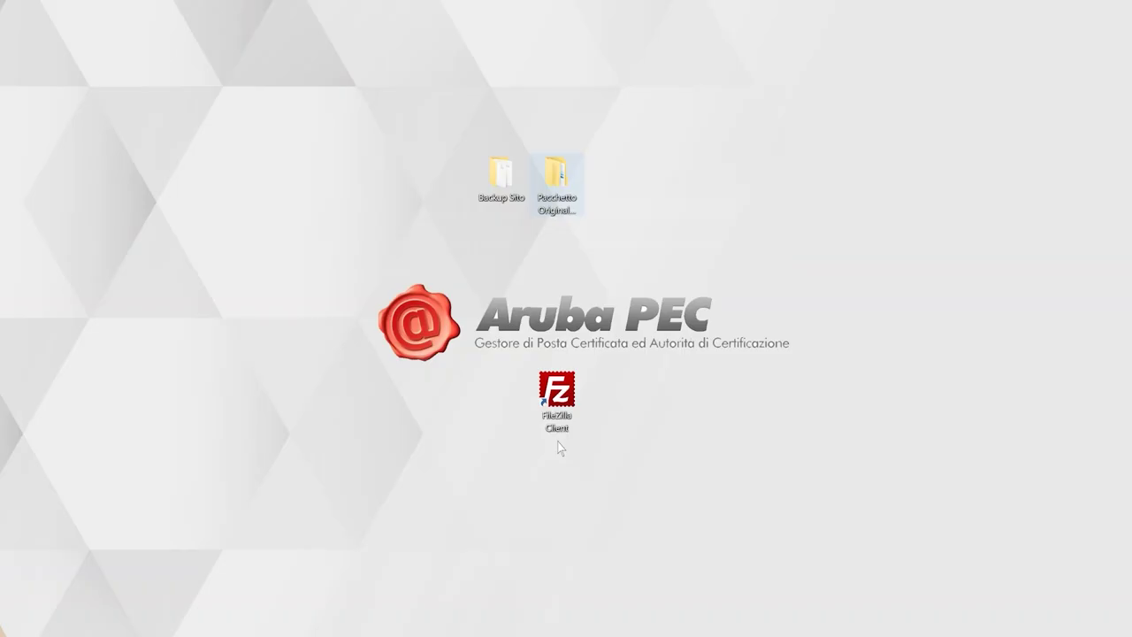
- Examine the wordpress folder and its wp-content subfolder in Pacchetto Originale Wordpress, and close the window
click(566, 177)
double_click(566, 177)
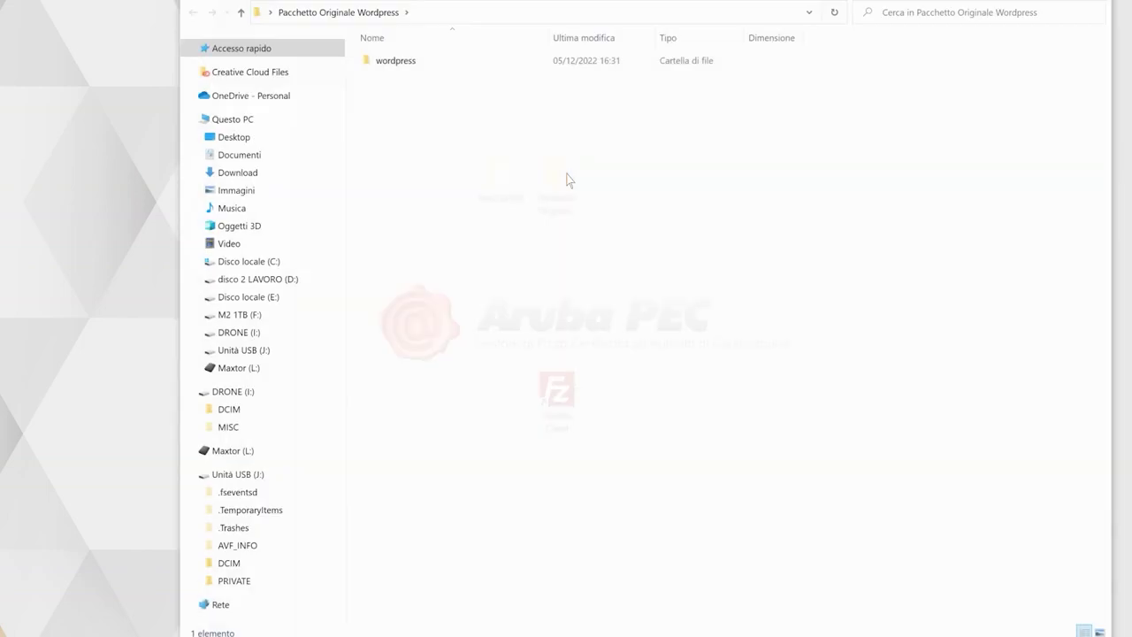
double_click(409, 66)
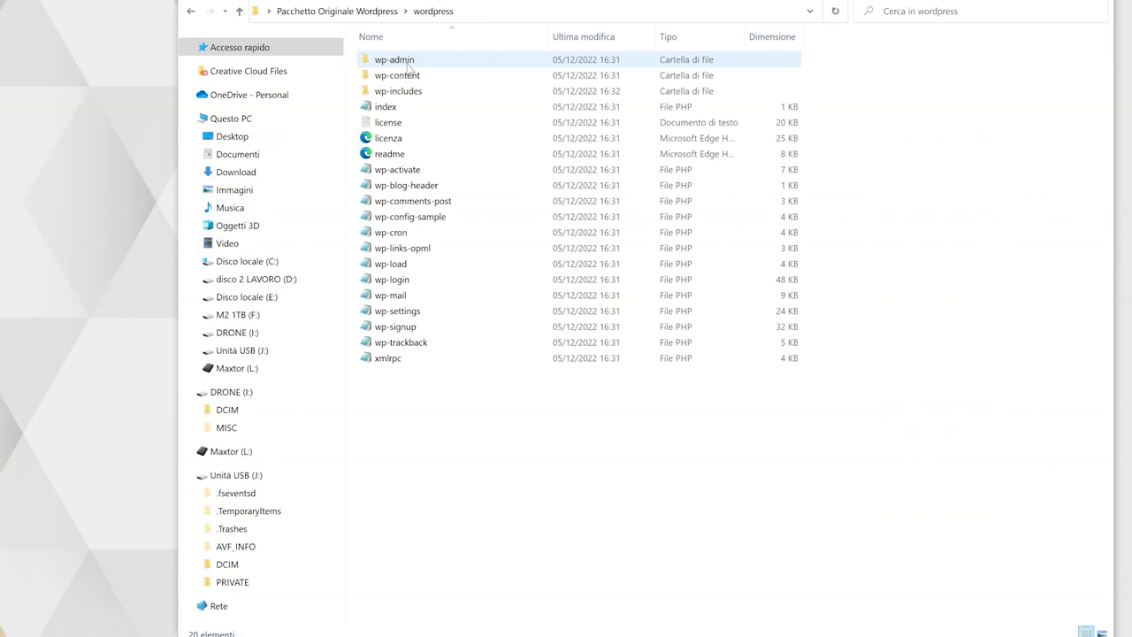
double_click(398, 75)
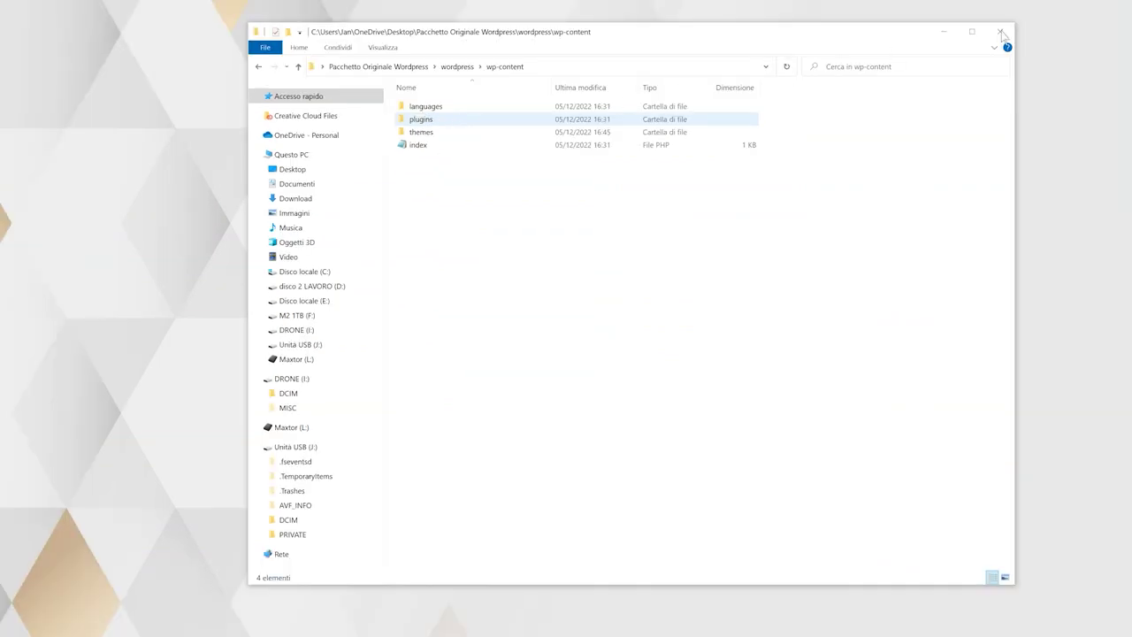
click(999, 32)
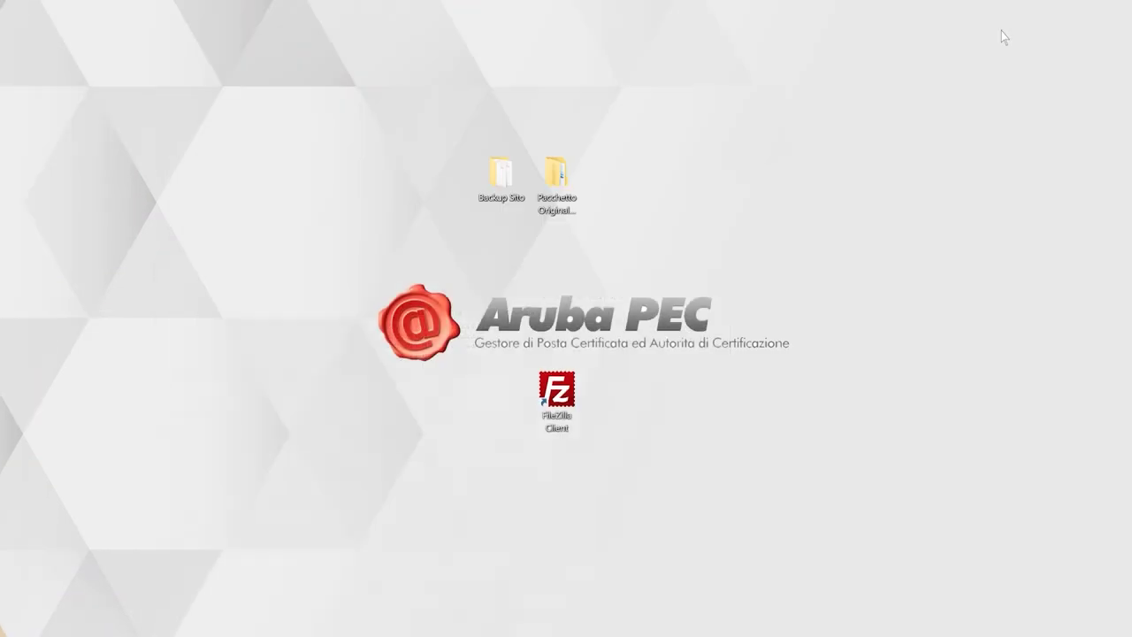
- Examine the contents of Backup Sito and its wp-content folder for comparison, and close the window
double_click(496, 186)
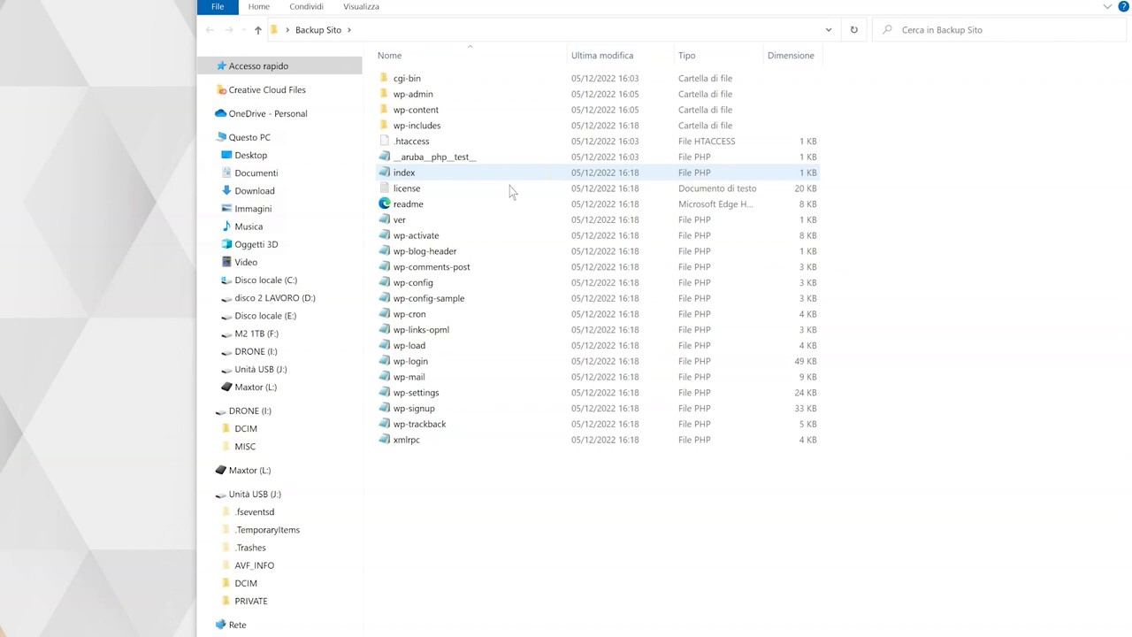
double_click(444, 118)
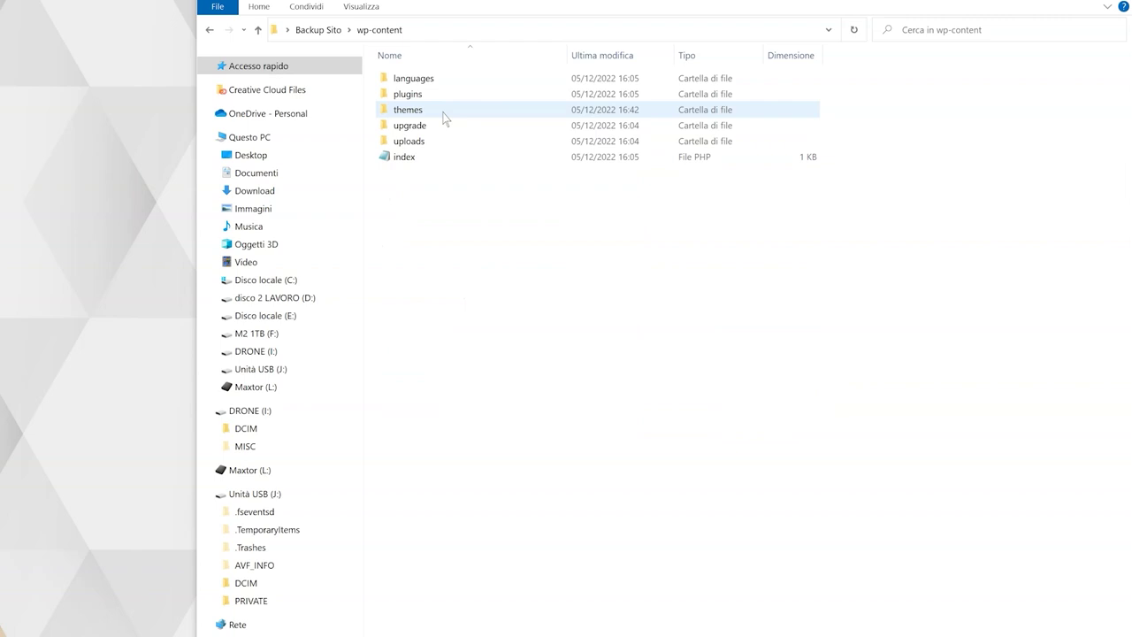
key(alt+F4)
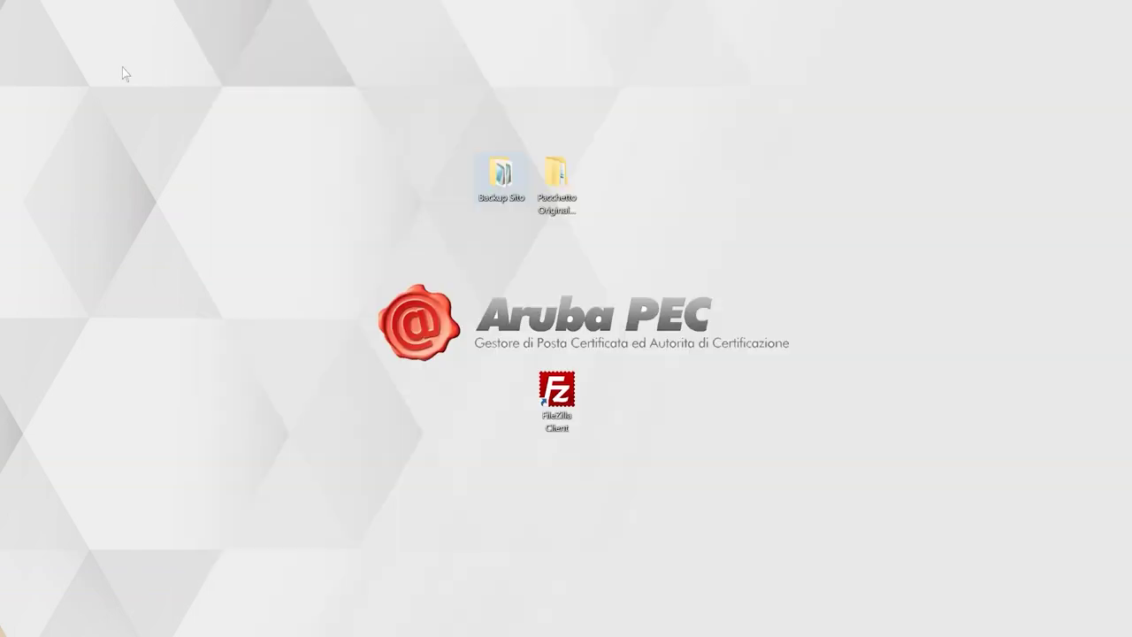
- Open wp-content\uploads\2022\10 in Backup Sito to examine the uploaded media files for anything suspicious
double_click(501, 177)
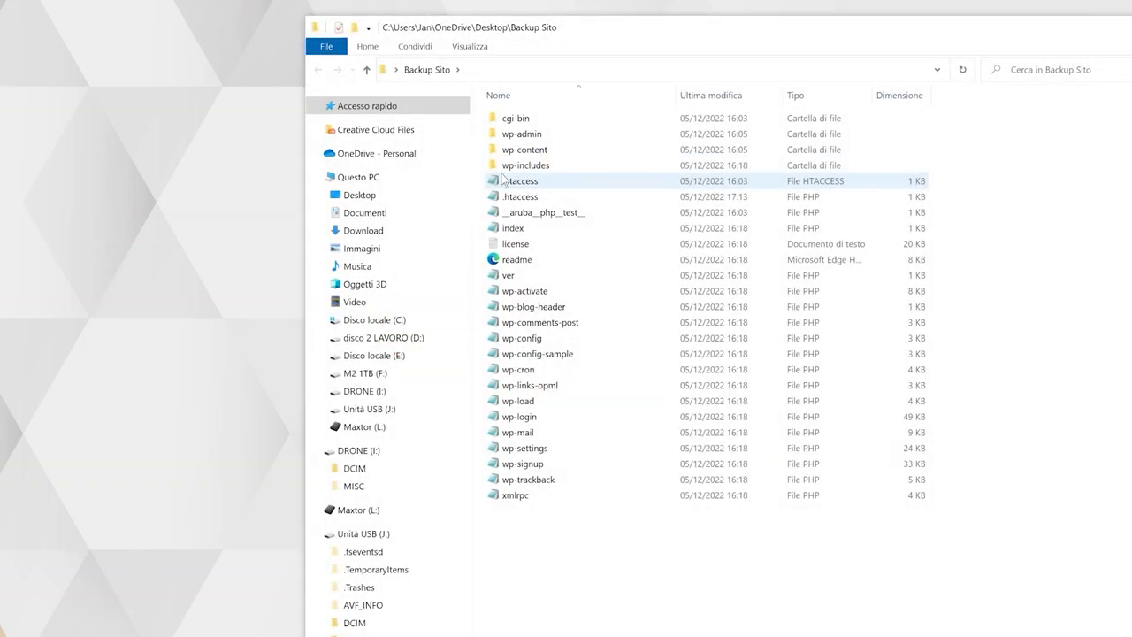
click(523, 153)
double_click(523, 154)
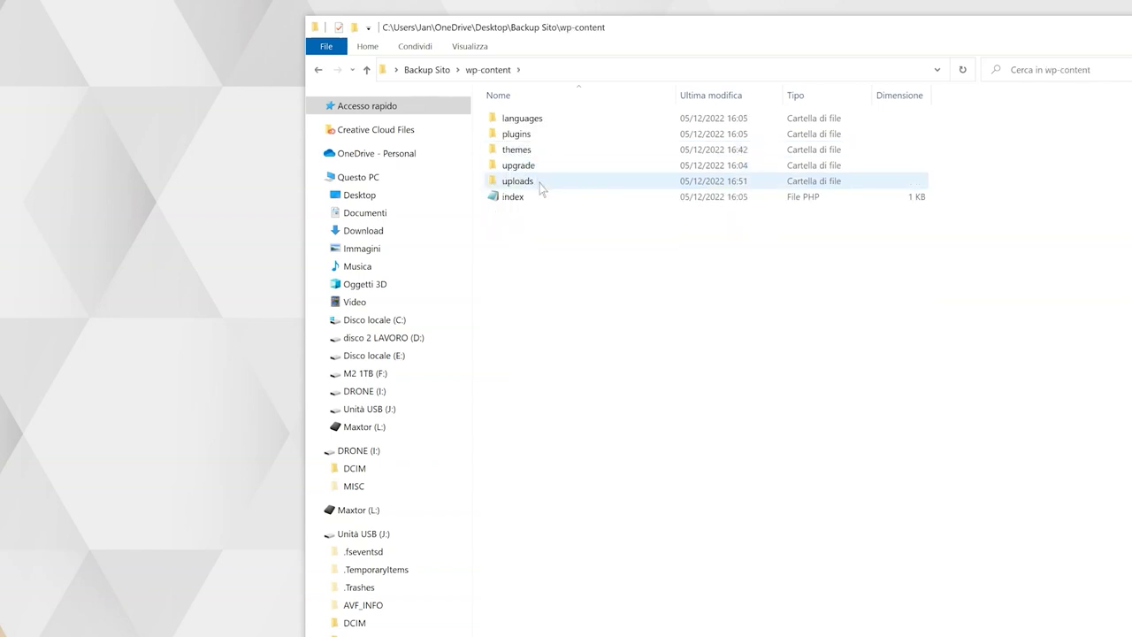
double_click(541, 181)
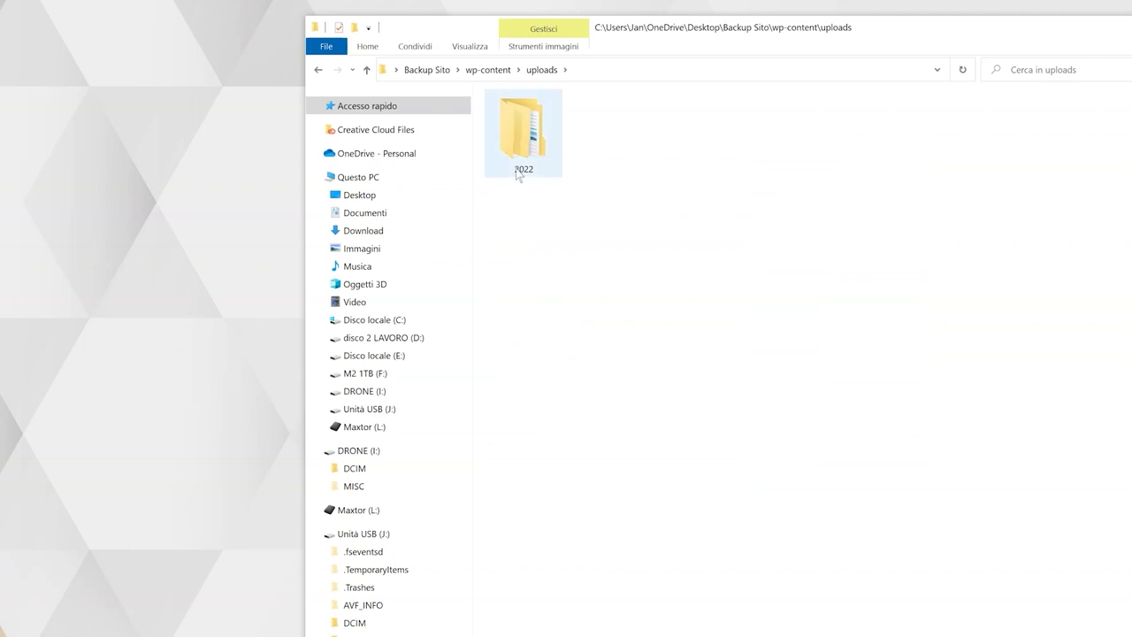
double_click(518, 173)
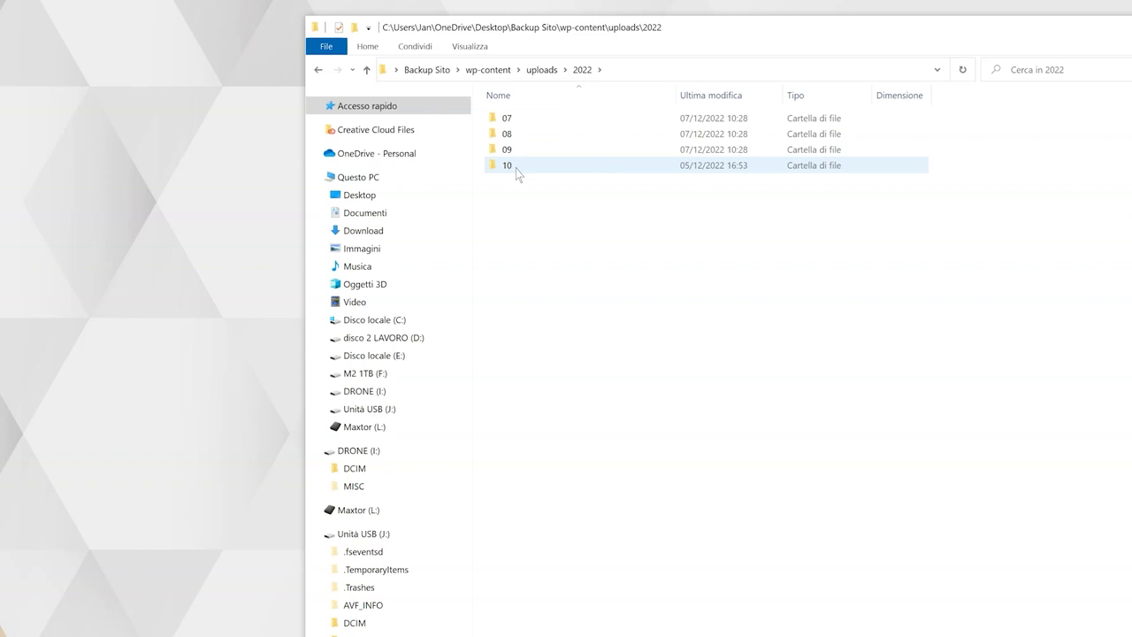
double_click(515, 168)
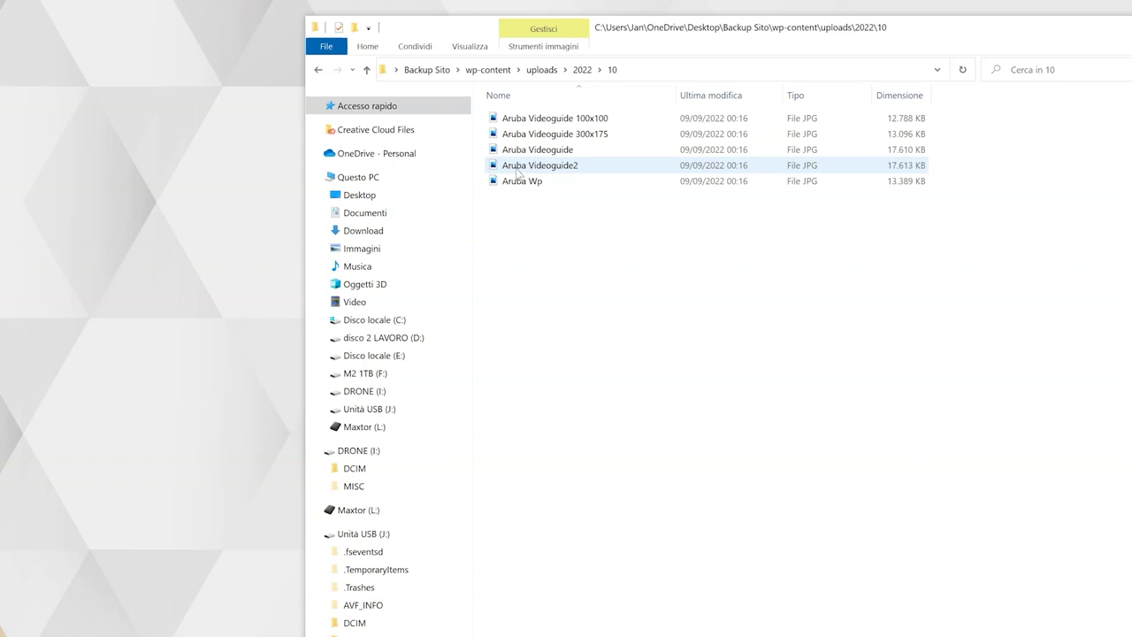
- Copy the uploads folder from Backup Sito\wp-content into wordpress\wp-content of Pacchetto Originale Wordpress
click(493, 71)
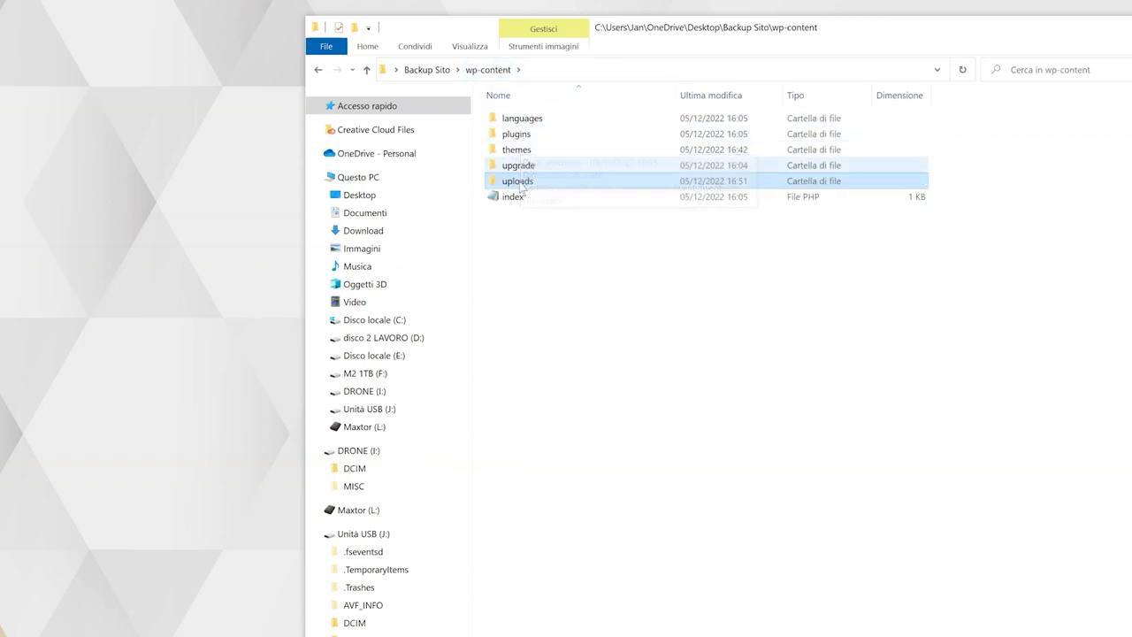
right_click(524, 181)
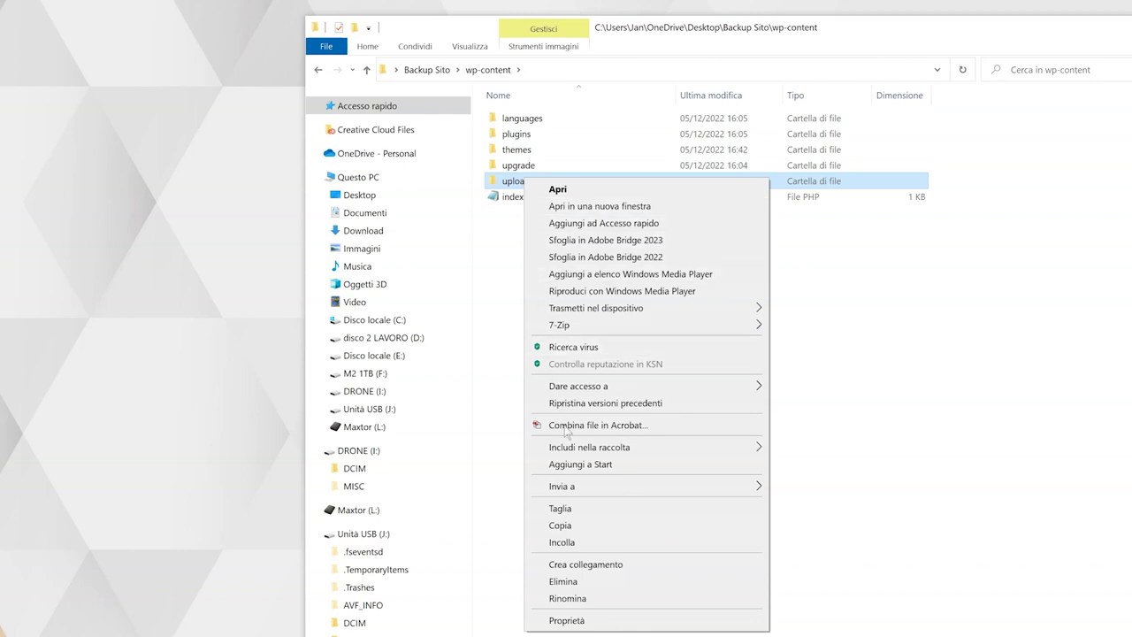
click(584, 525)
key(super+d)
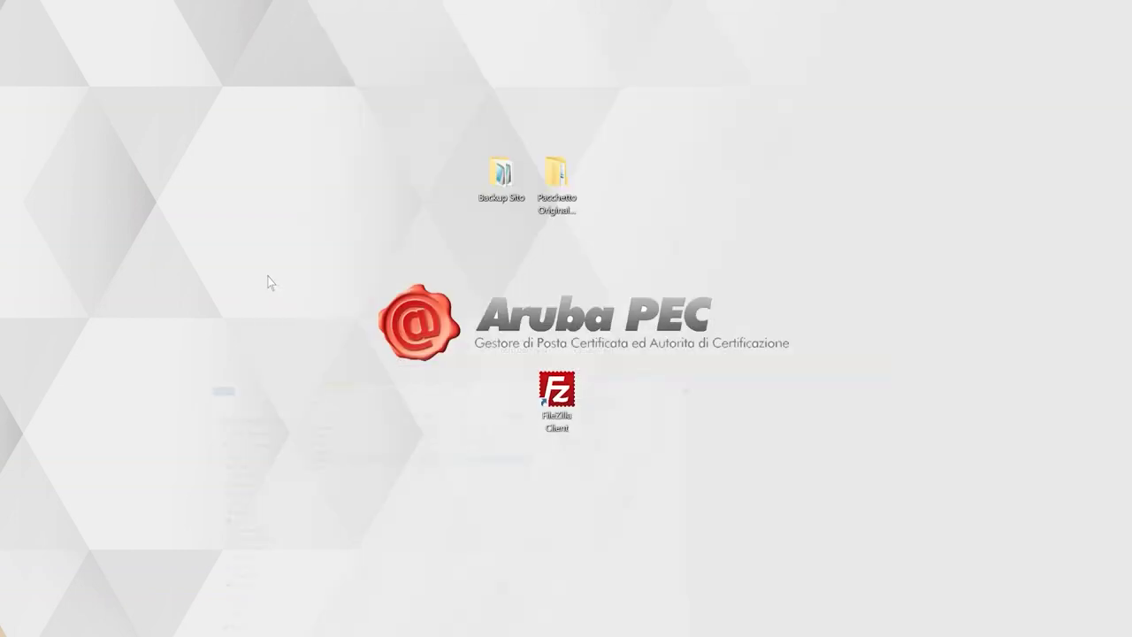
double_click(555, 186)
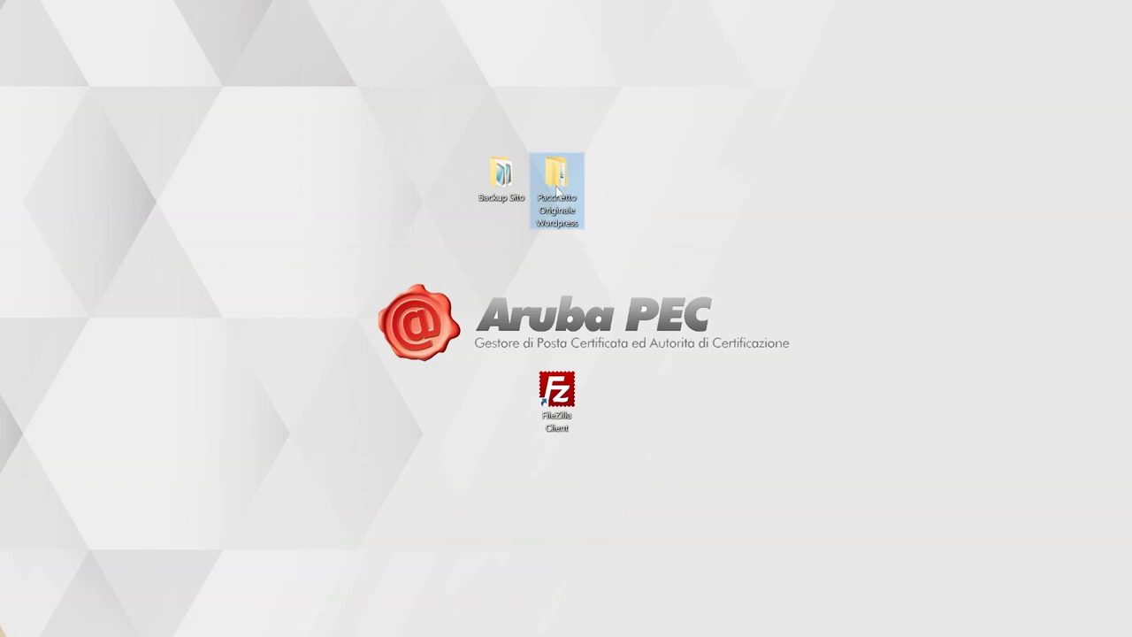
double_click(541, 142)
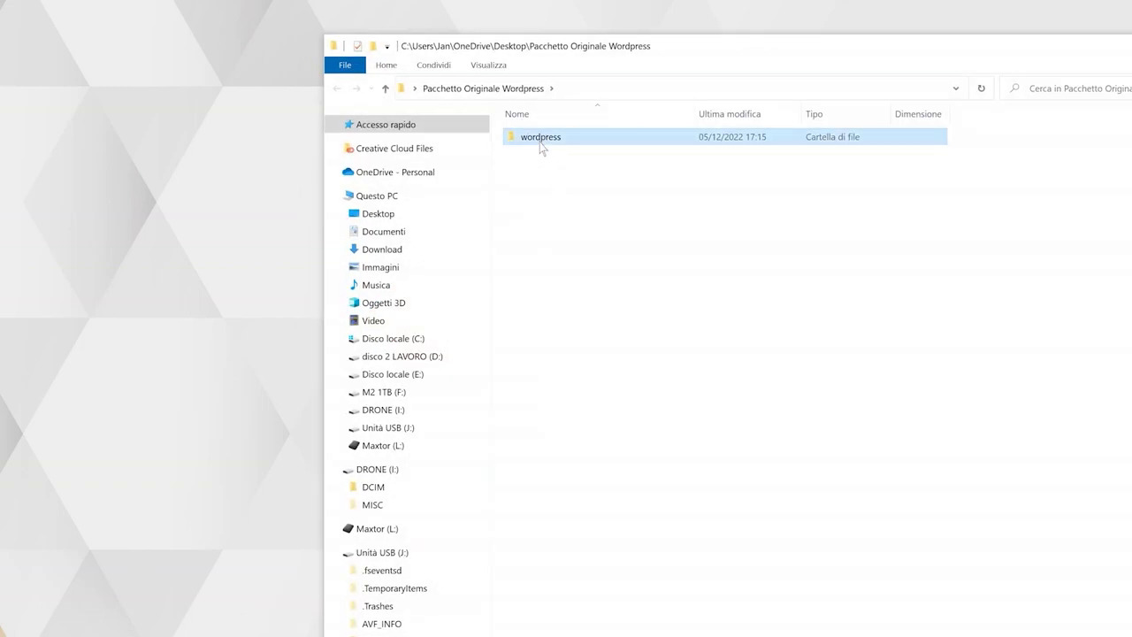
double_click(541, 153)
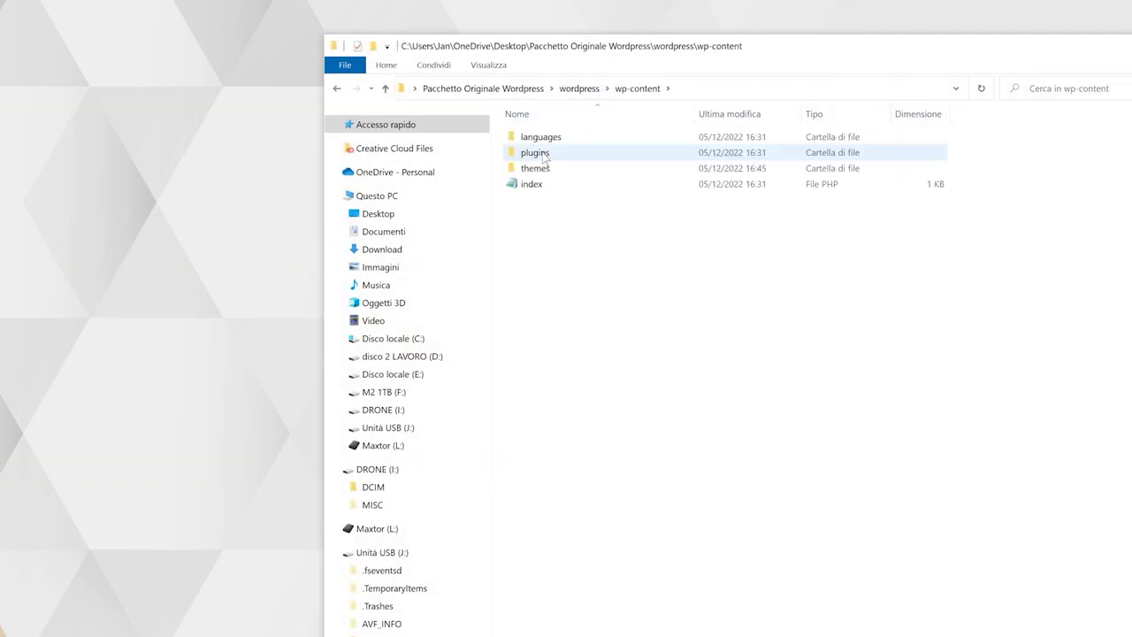
right_click(588, 223)
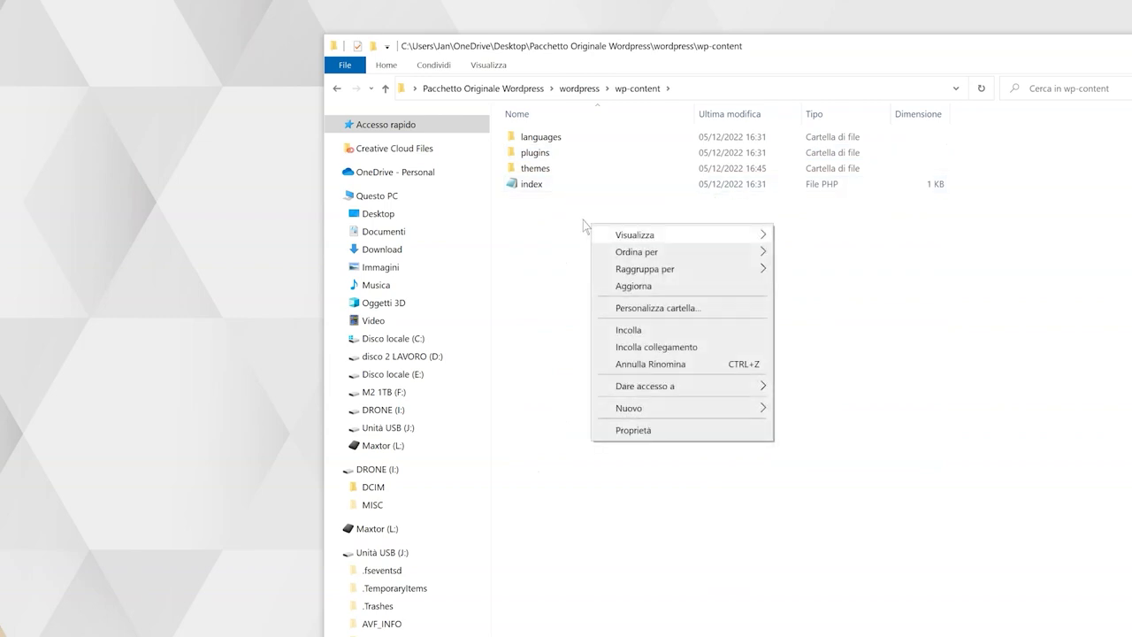
click(648, 333)
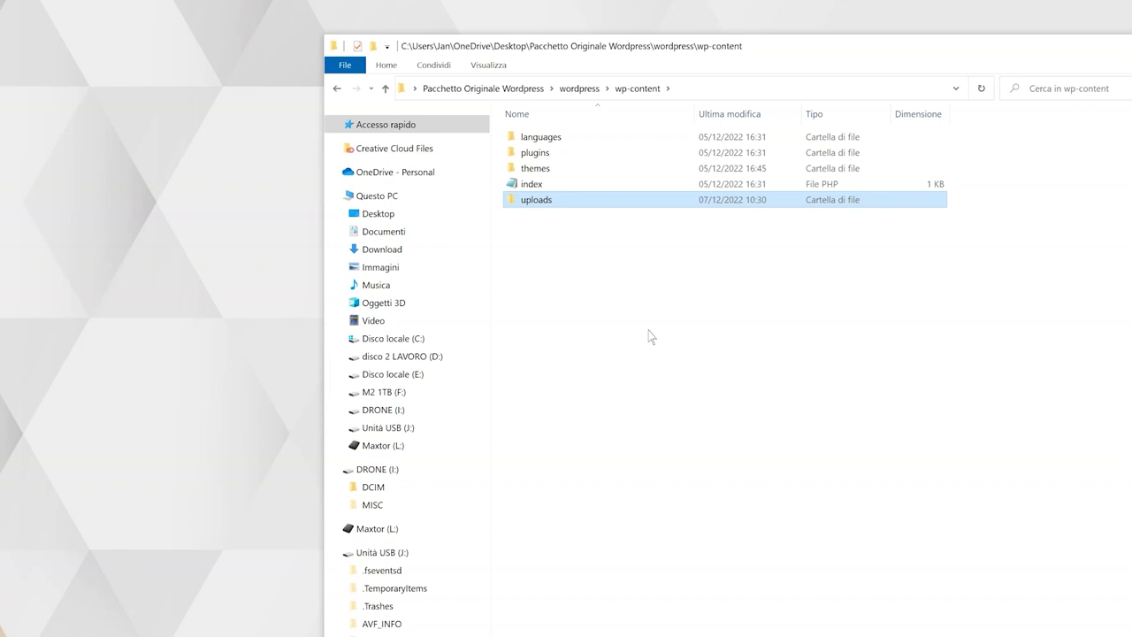
- Open wp-config-sample from the wordpress folder of Pacchetto Originale Wordpress in Notepad and minimize its window
click(579, 88)
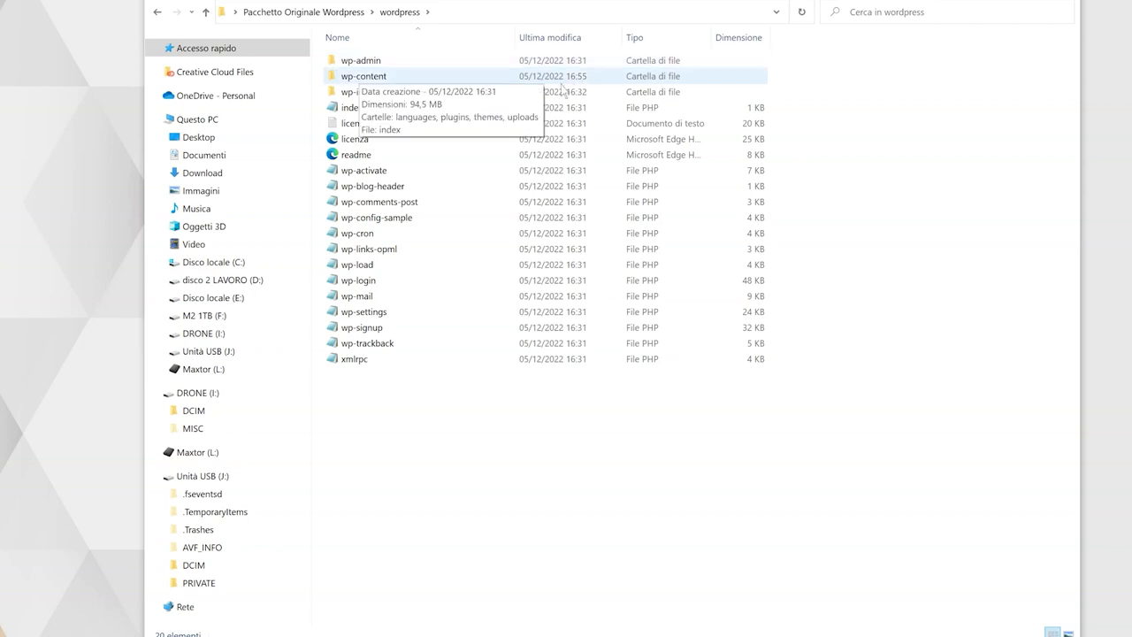
double_click(404, 227)
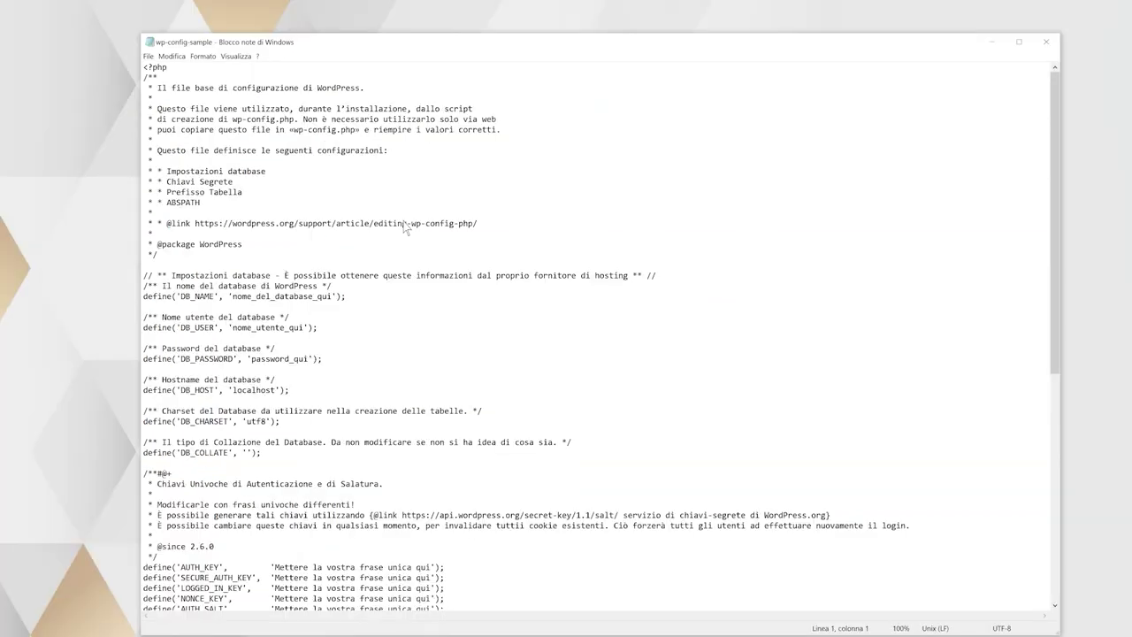
click(992, 45)
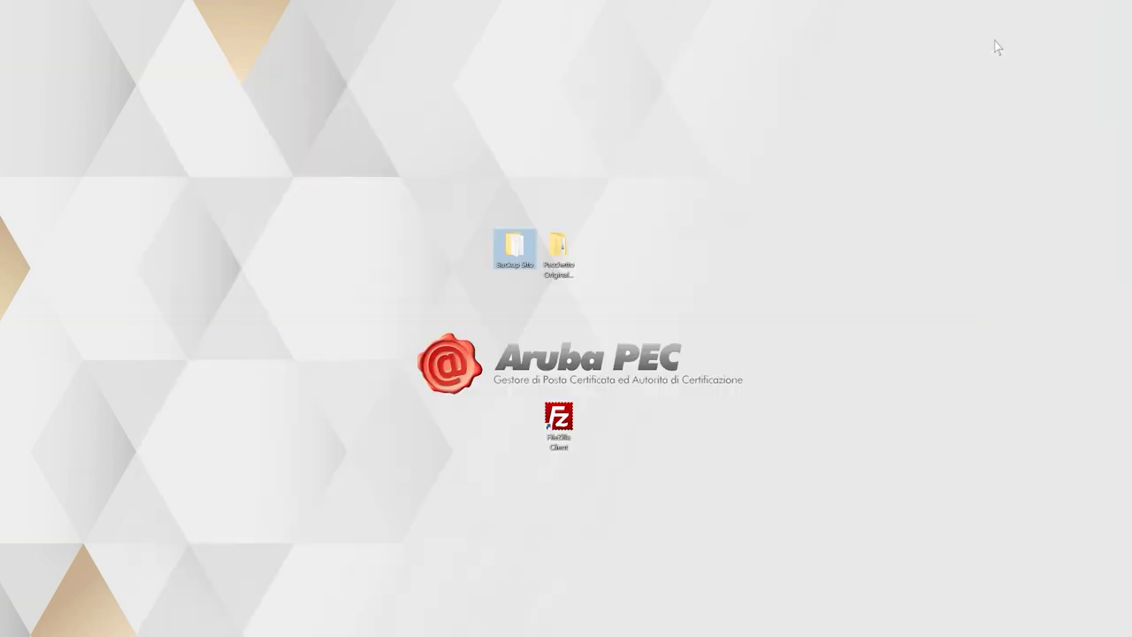
- Open wp-config from Backup Sito in Notepad and arrange it side by side with the wp-config-sample window
double_click(515, 246)
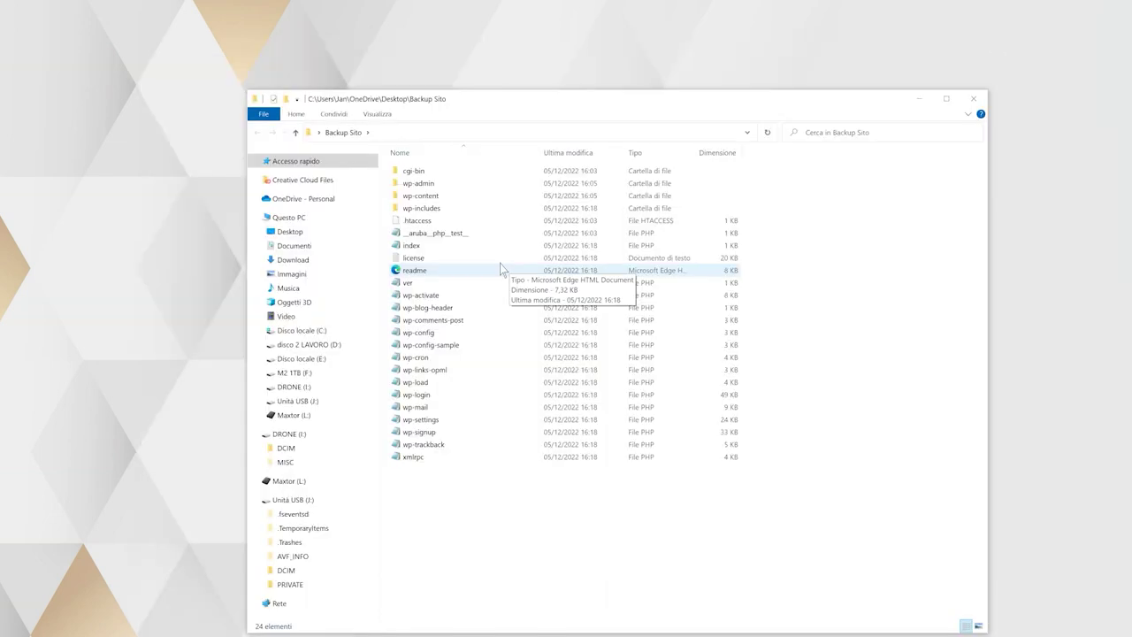
click(452, 334)
double_click(452, 334)
drag(1018, 336, 605, 336)
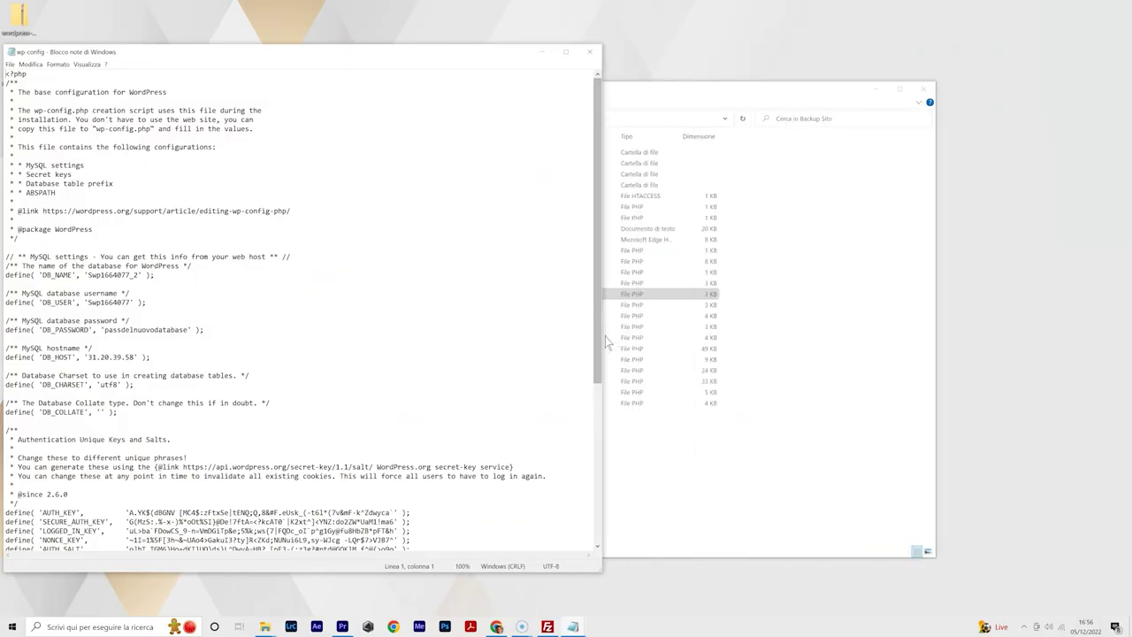
drag(475, 51, 556, 54)
mouse_move(573, 626)
click(608, 577)
drag(585, 12, 877, 64)
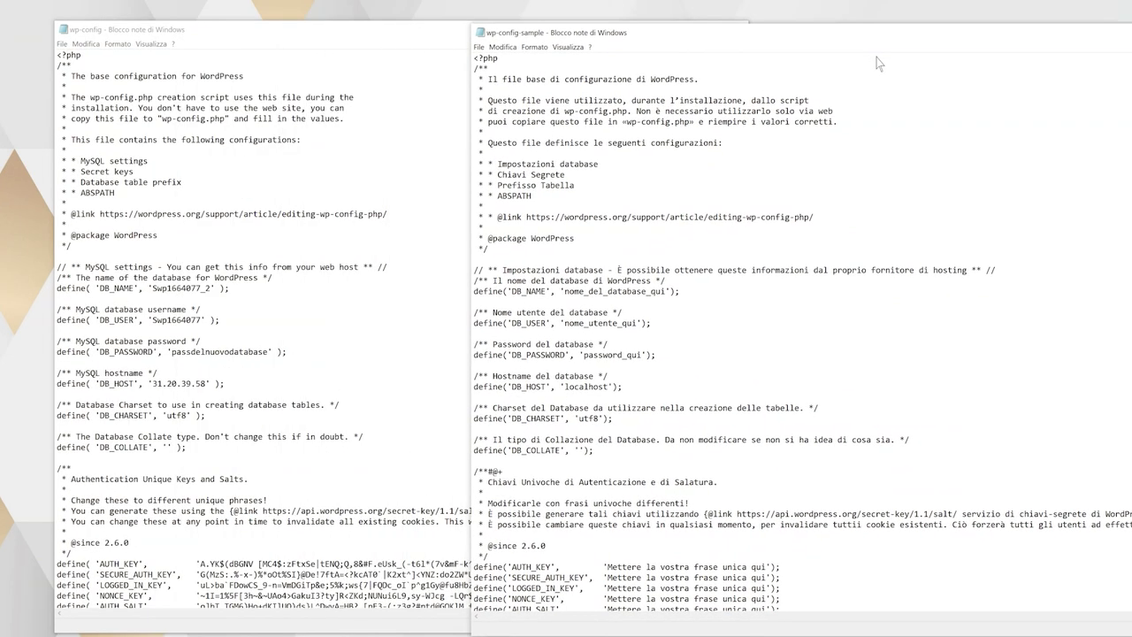
- Replace the DB_NAME placeholder in wp-config-sample with the database name copied from the backup's wp-config
key(alt+Tab)
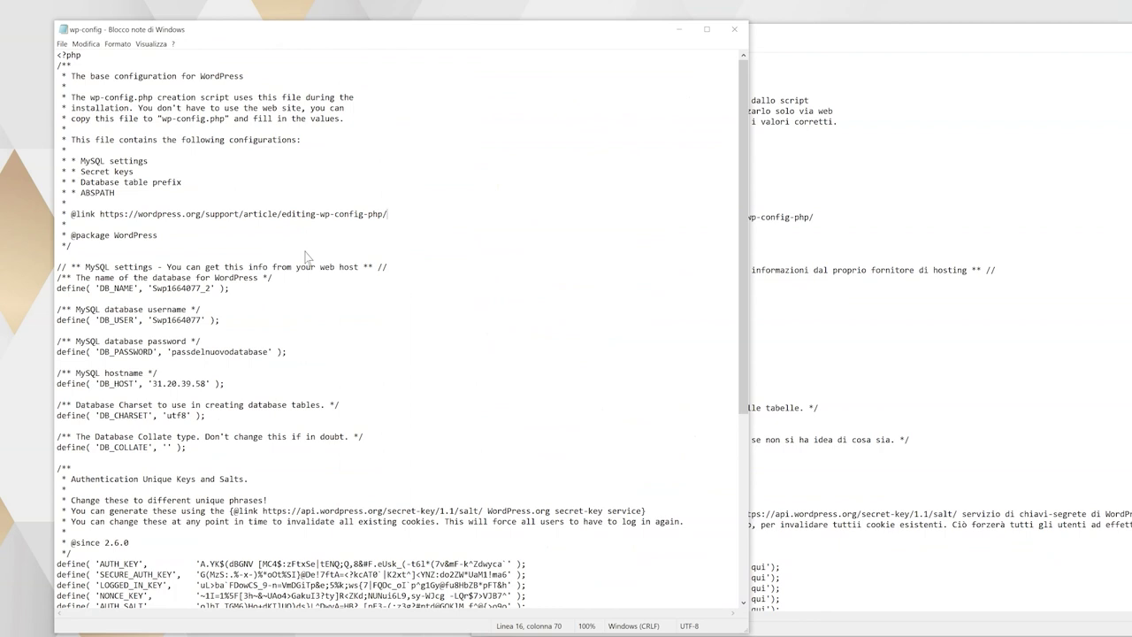
double_click(181, 288)
right_click(202, 292)
click(221, 322)
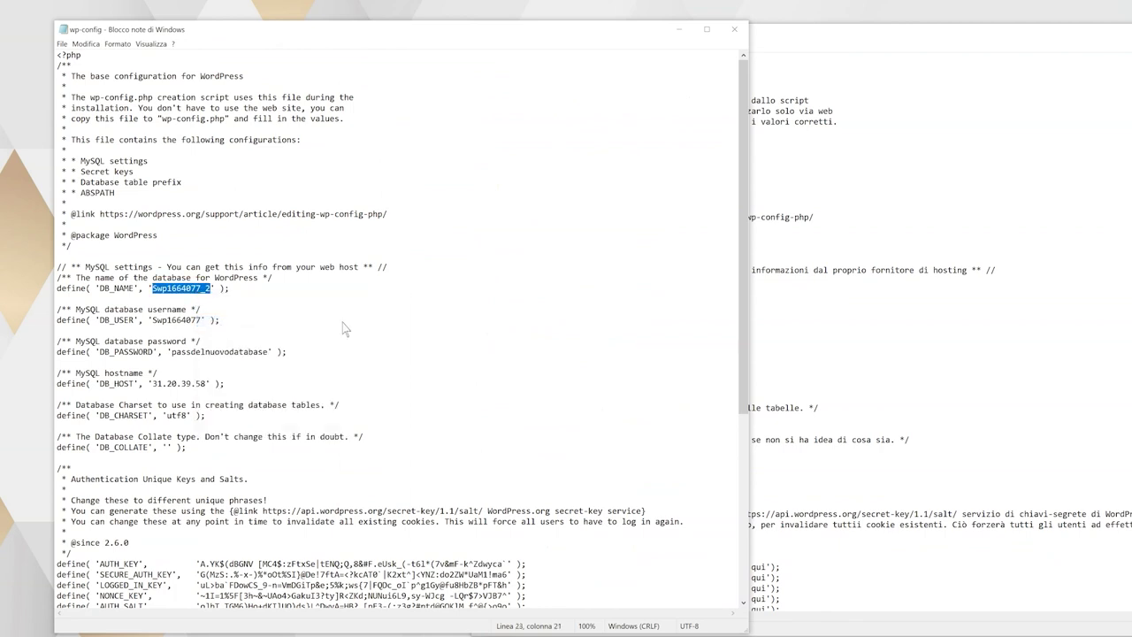
click(801, 320)
drag(665, 292, 567, 298)
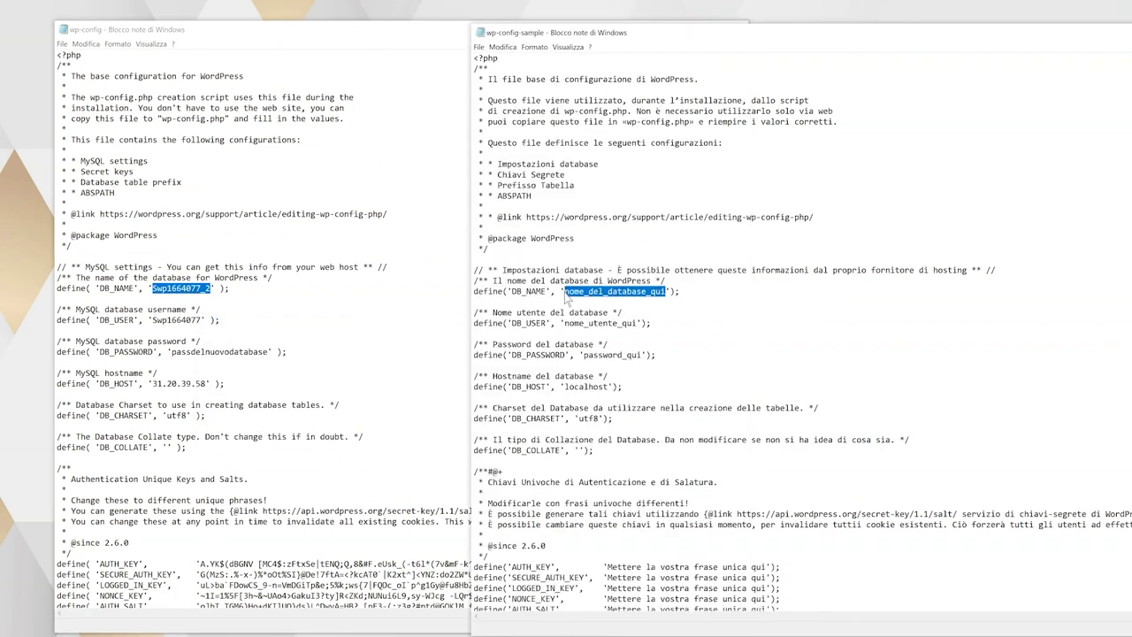
right_click(567, 298)
click(604, 337)
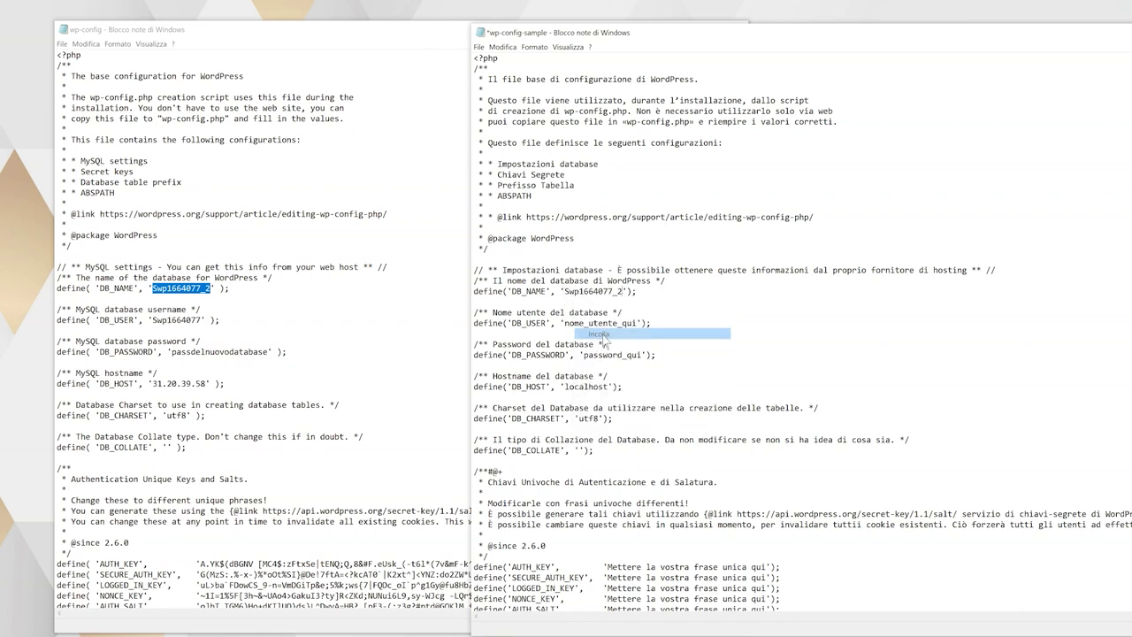
- Replace the DB_USER placeholder in wp-config-sample with the database username copied from the backup's wp-config
double_click(170, 322)
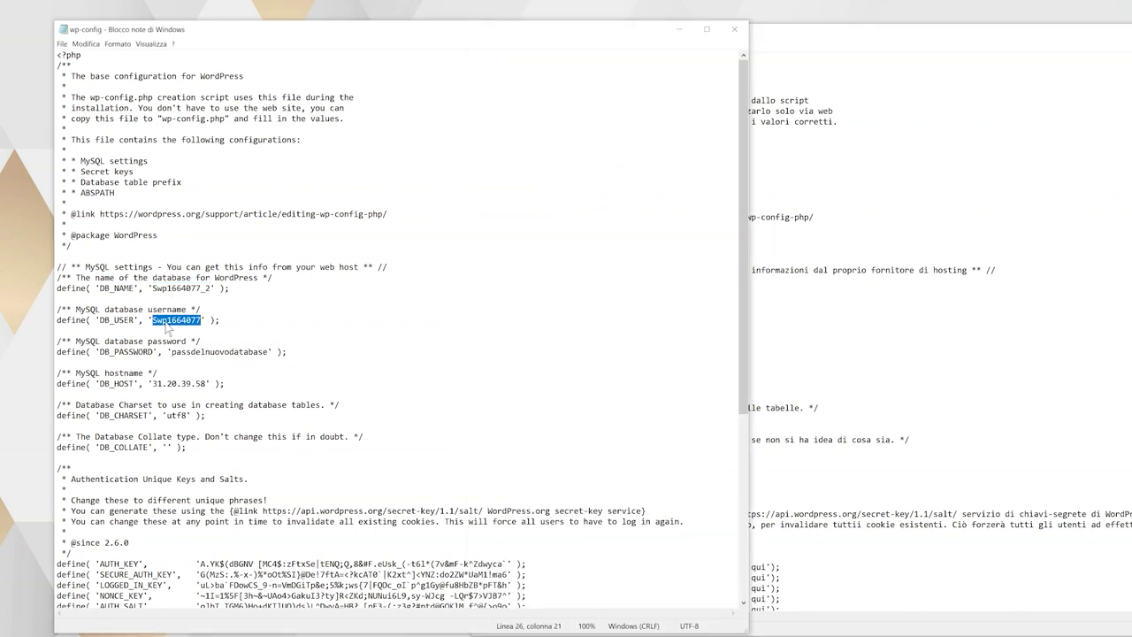
right_click(166, 324)
click(203, 353)
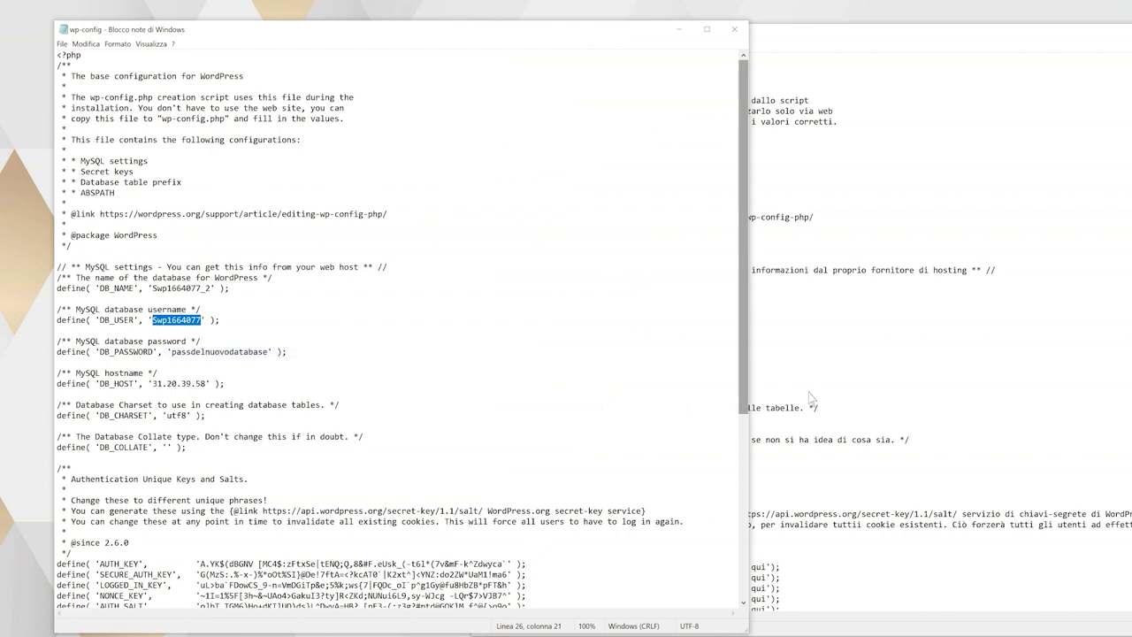
click(771, 375)
drag(637, 323, 571, 327)
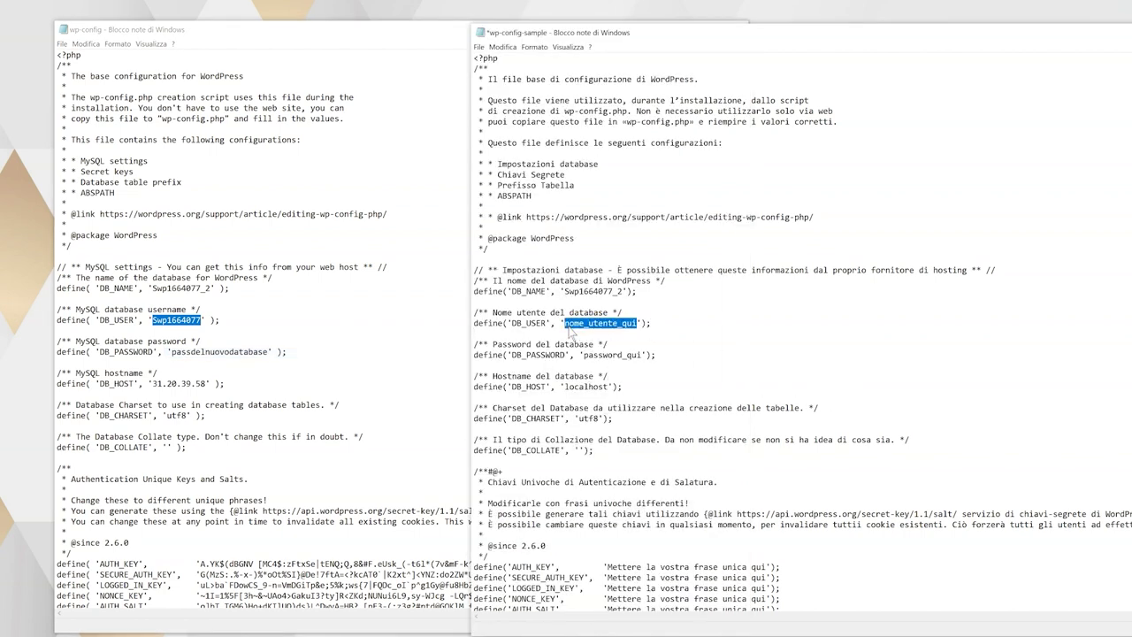
right_click(570, 327)
click(603, 363)
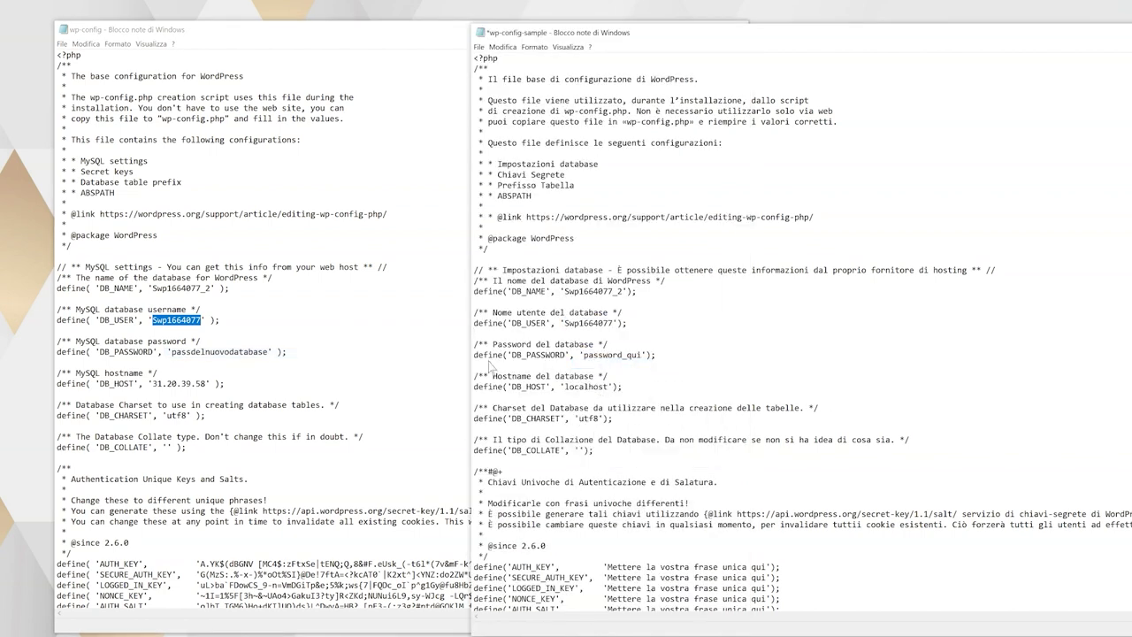
- Replace the DB_PASSWORD placeholder in wp-config-sample with the database password copied from the backup's wp-config
drag(270, 354, 228, 361)
drag(185, 359, 177, 358)
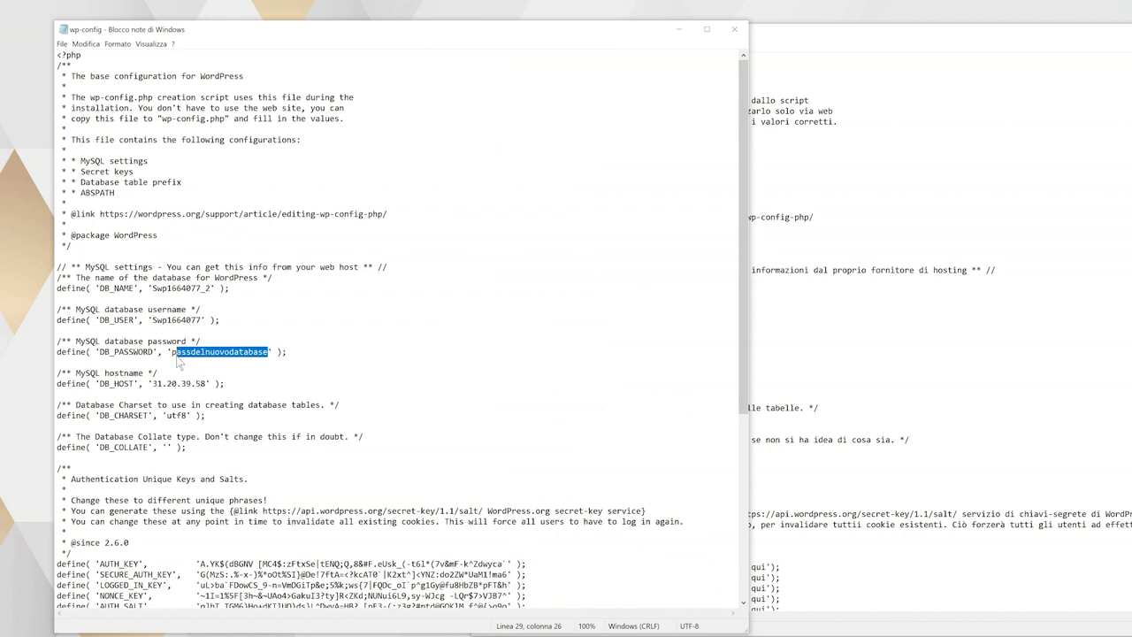
right_click(177, 361)
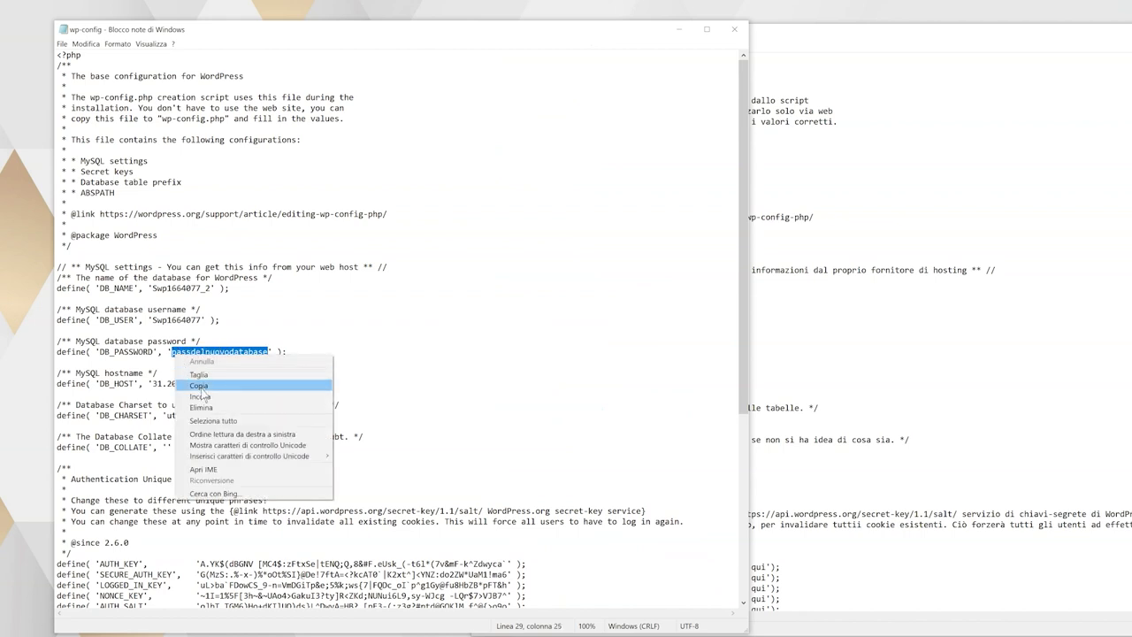
click(203, 396)
click(743, 386)
drag(644, 355, 583, 358)
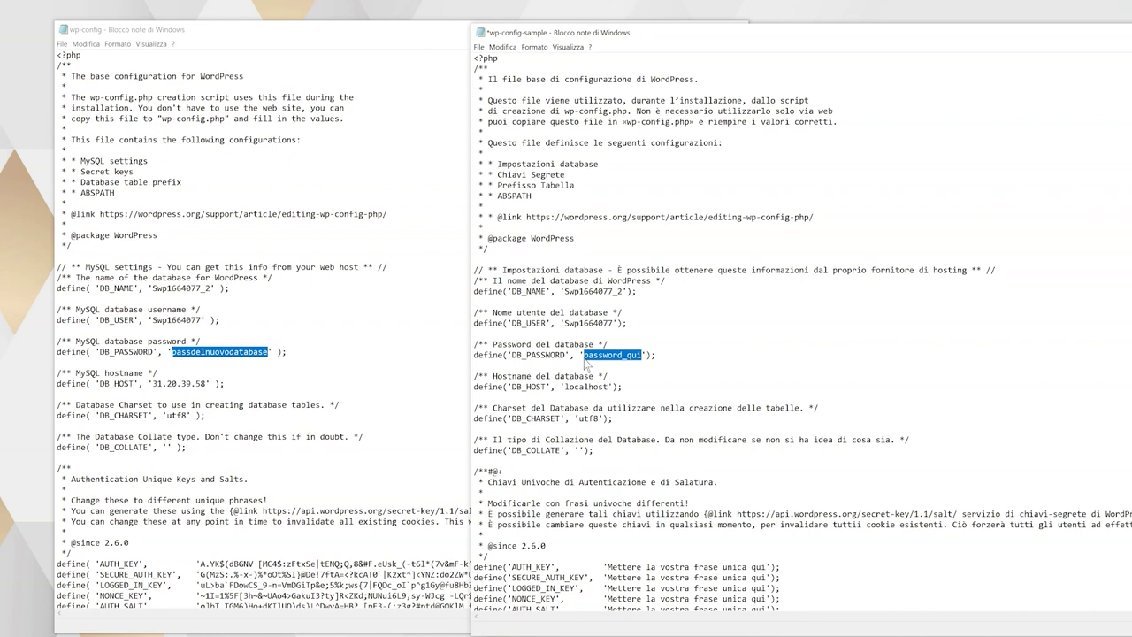
right_click(600, 356)
click(621, 397)
- Set DB_HOST in wp-config-sample to 31.20.39.58, copied from the backup's wp-config
drag(207, 384, 155, 395)
right_click(156, 380)
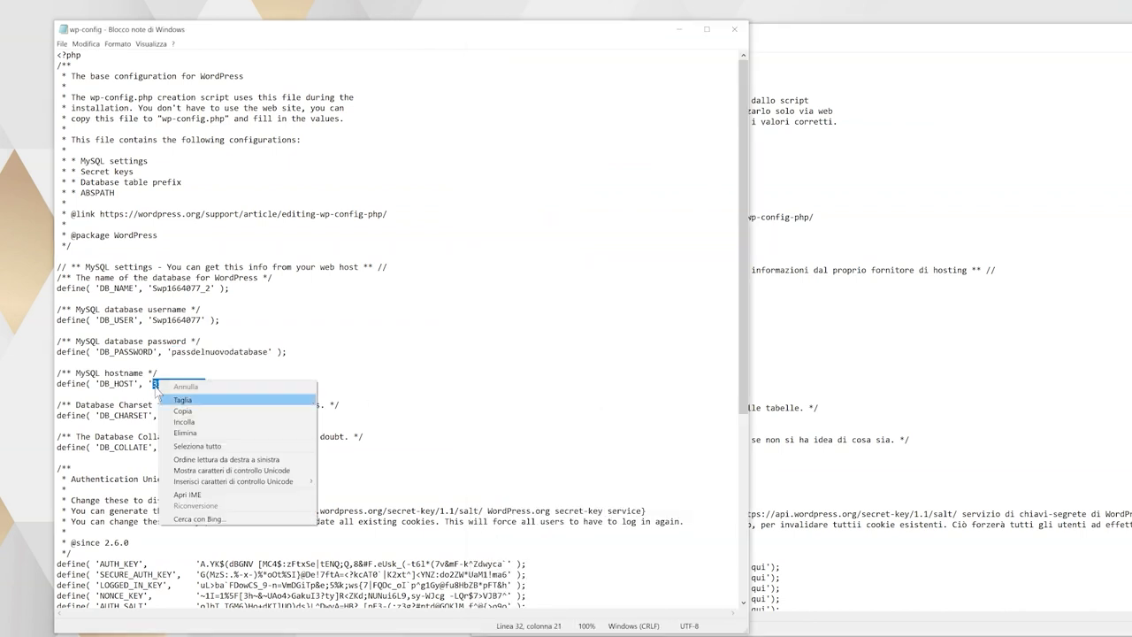
click(188, 412)
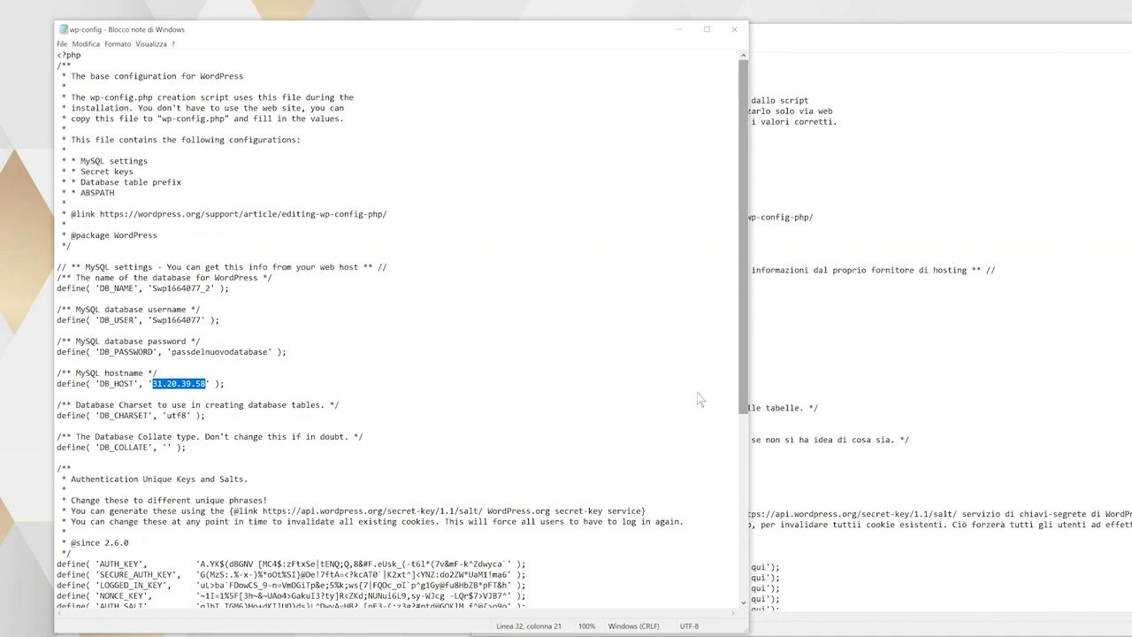
click(773, 395)
drag(623, 389, 564, 396)
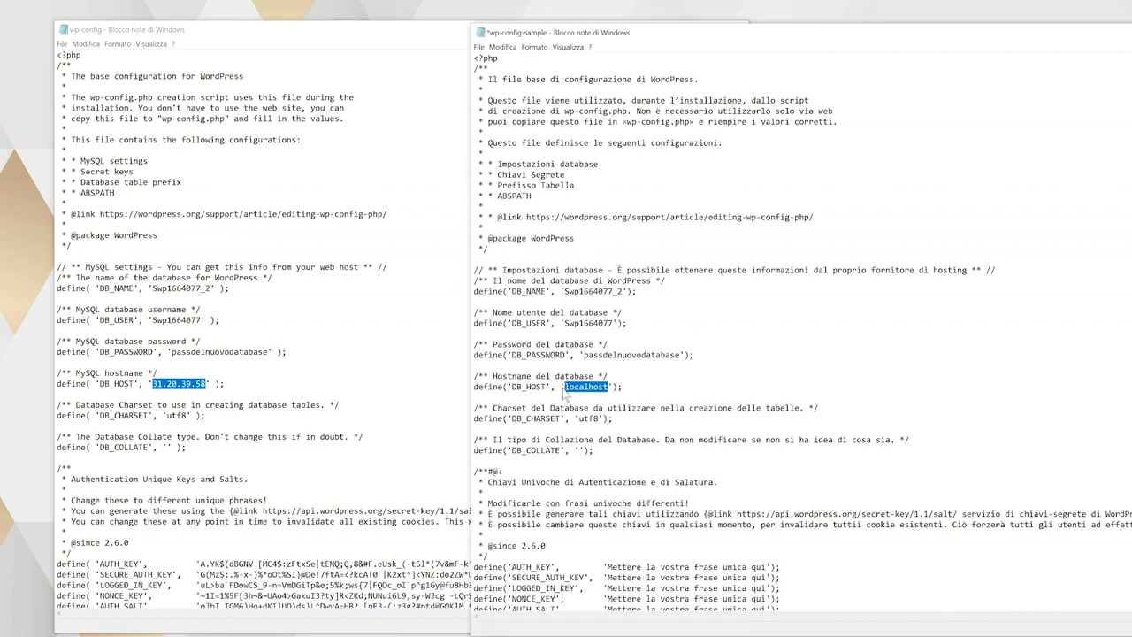
right_click(564, 396)
click(607, 434)
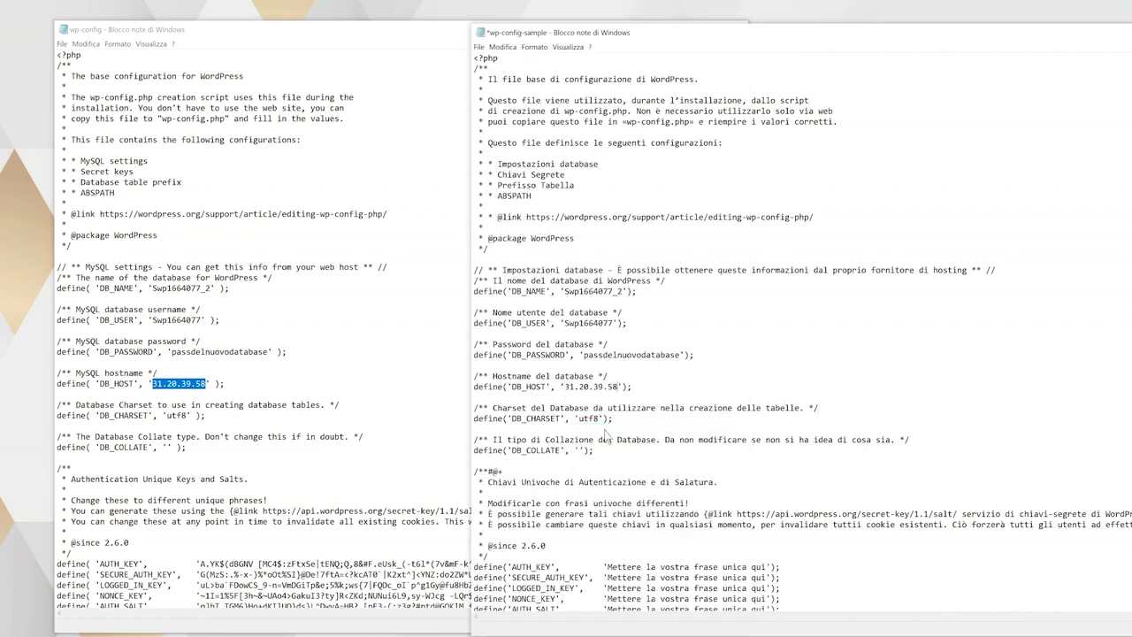
- Set $table_prefix in wp-config-sample to wp66898_, copied from the backup's wp-config
click(349, 467)
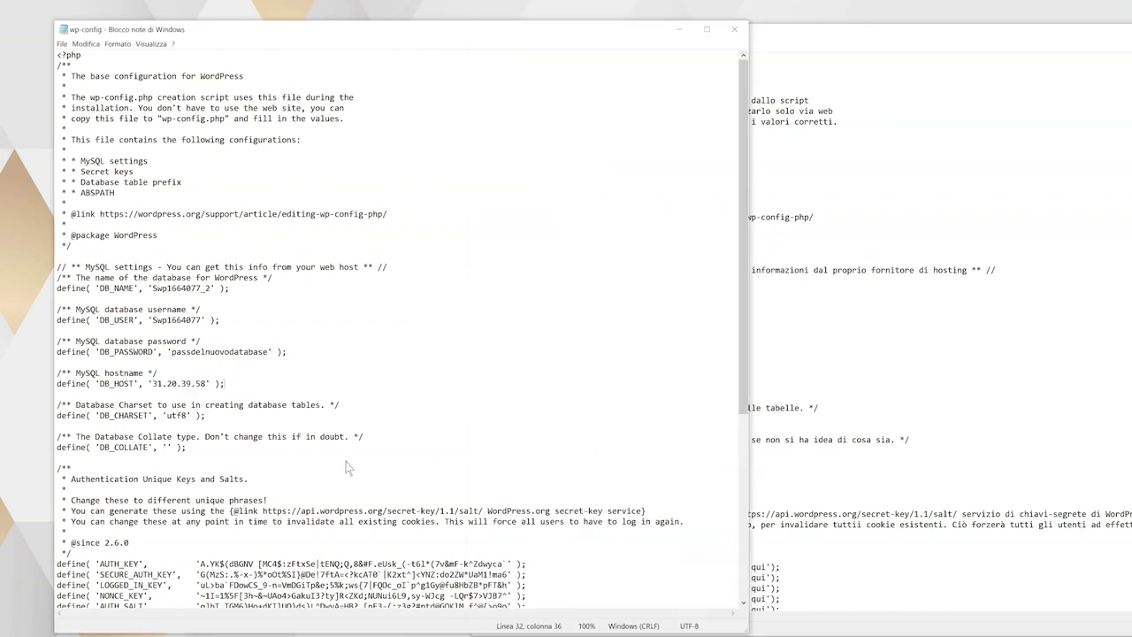
scroll(347, 467, down, 2)
scroll(347, 467, down, 4)
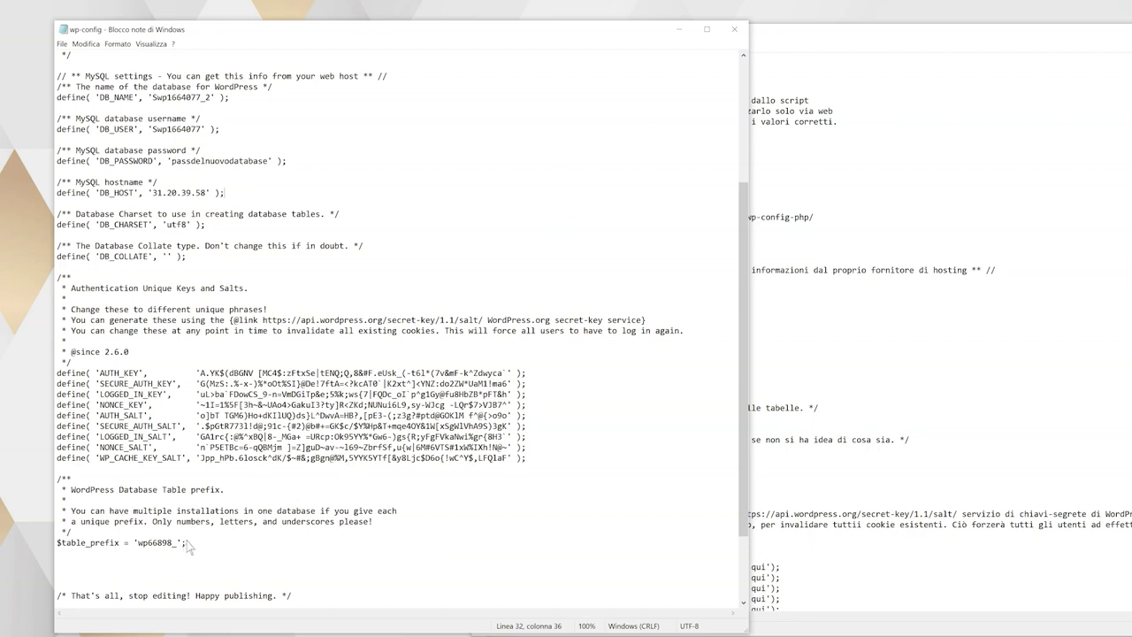
drag(177, 543, 140, 547)
right_click(139, 548)
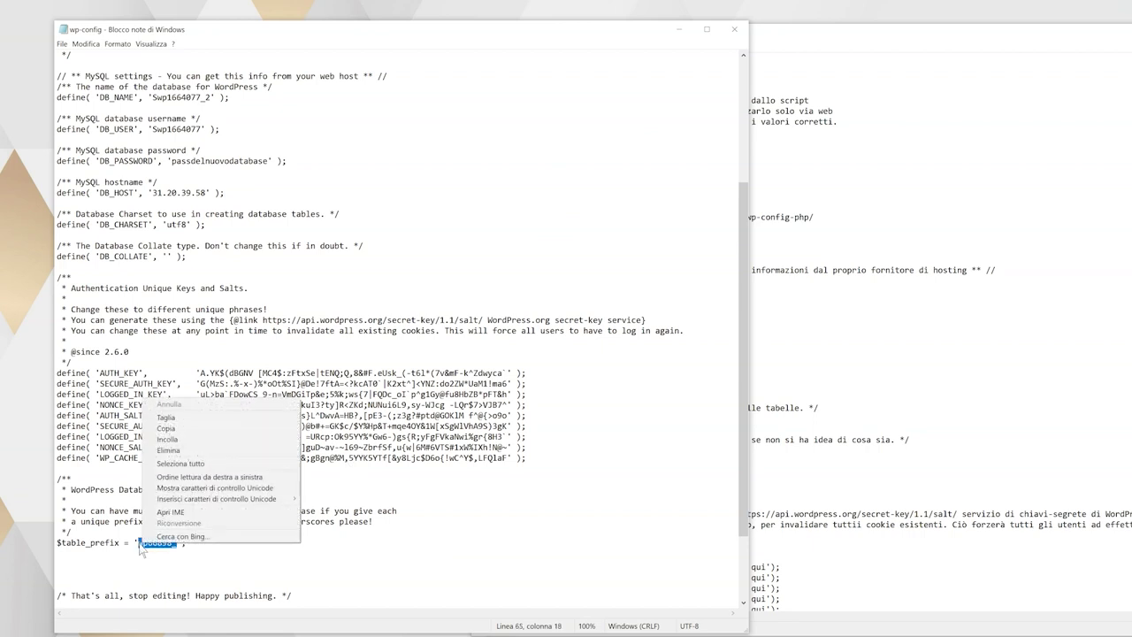
click(166, 428)
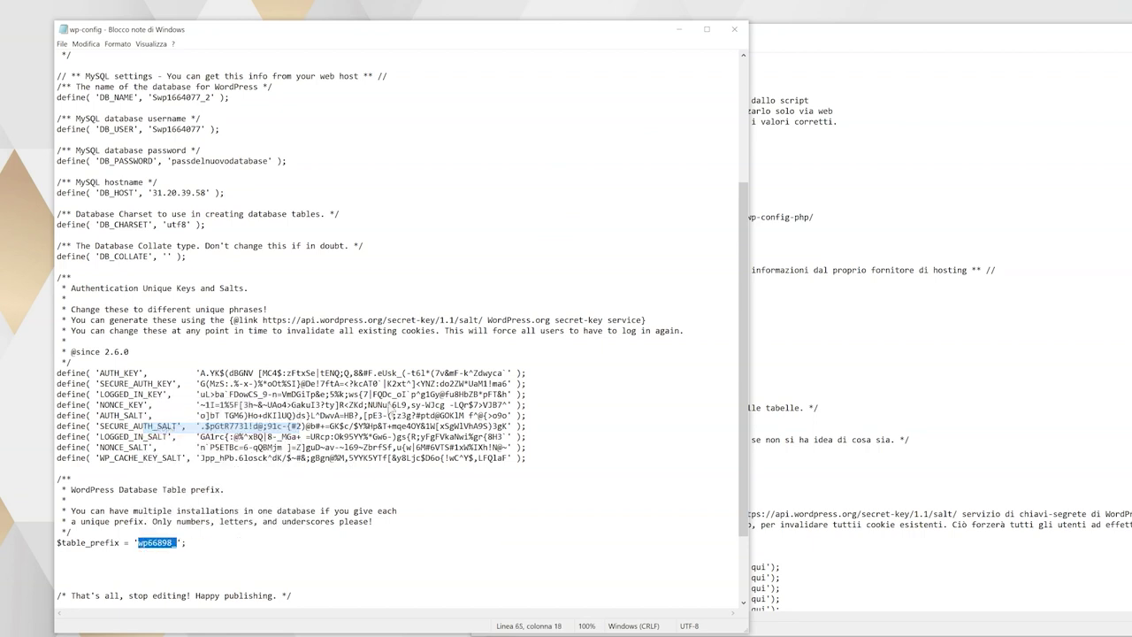
click(857, 347)
scroll(858, 346, down, 1)
scroll(857, 346, down, 4)
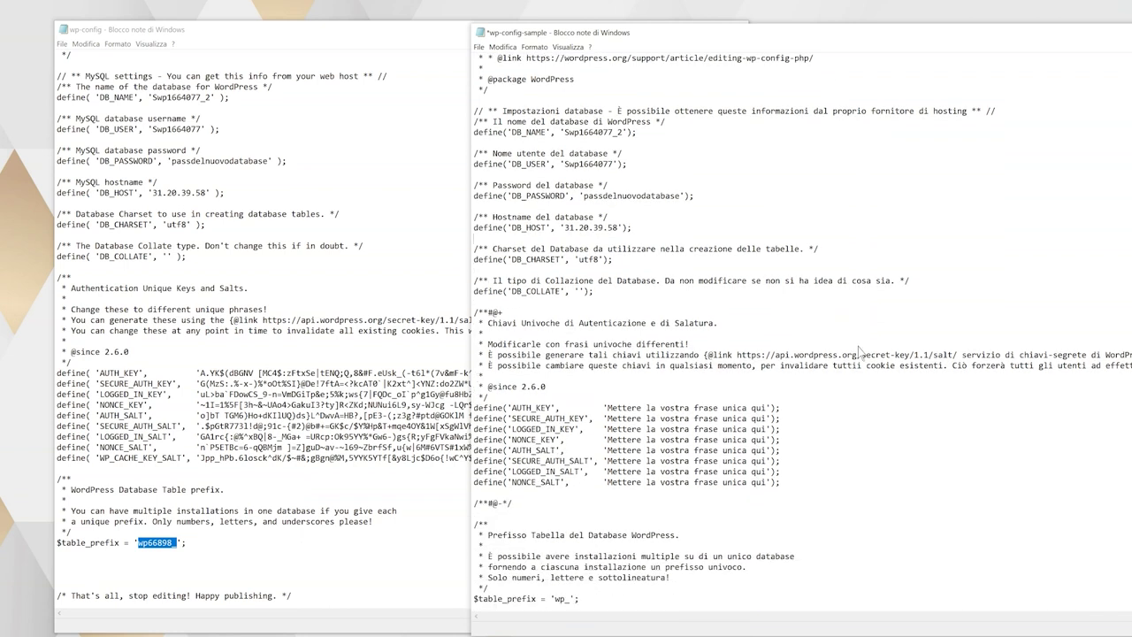
scroll(857, 349, down, 1)
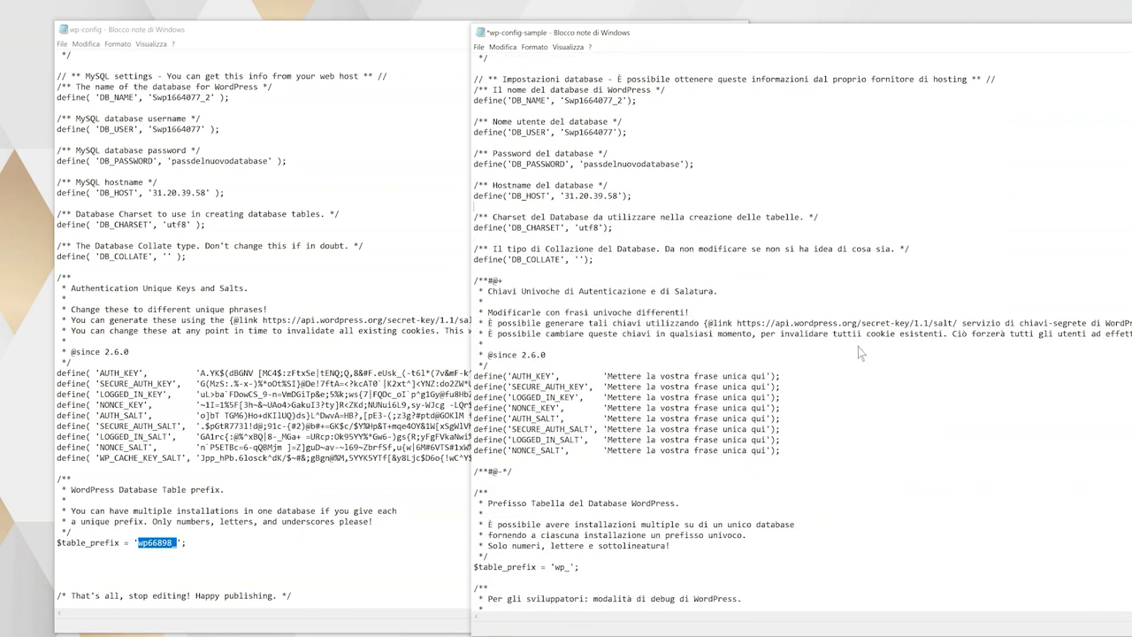
drag(566, 567, 552, 569)
right_click(553, 567)
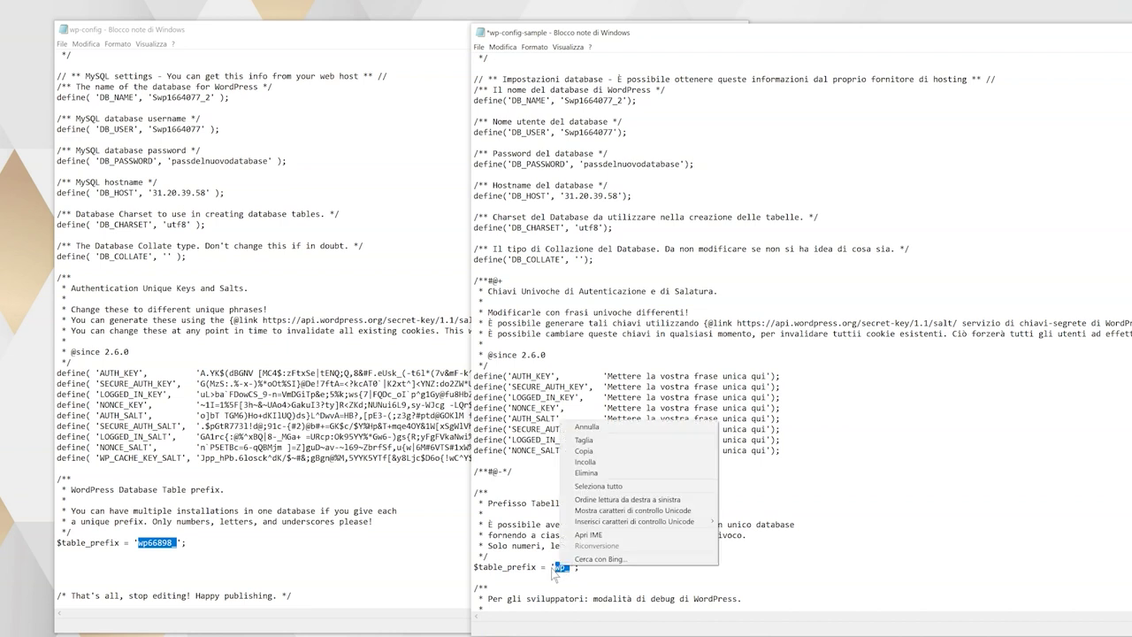
click(592, 464)
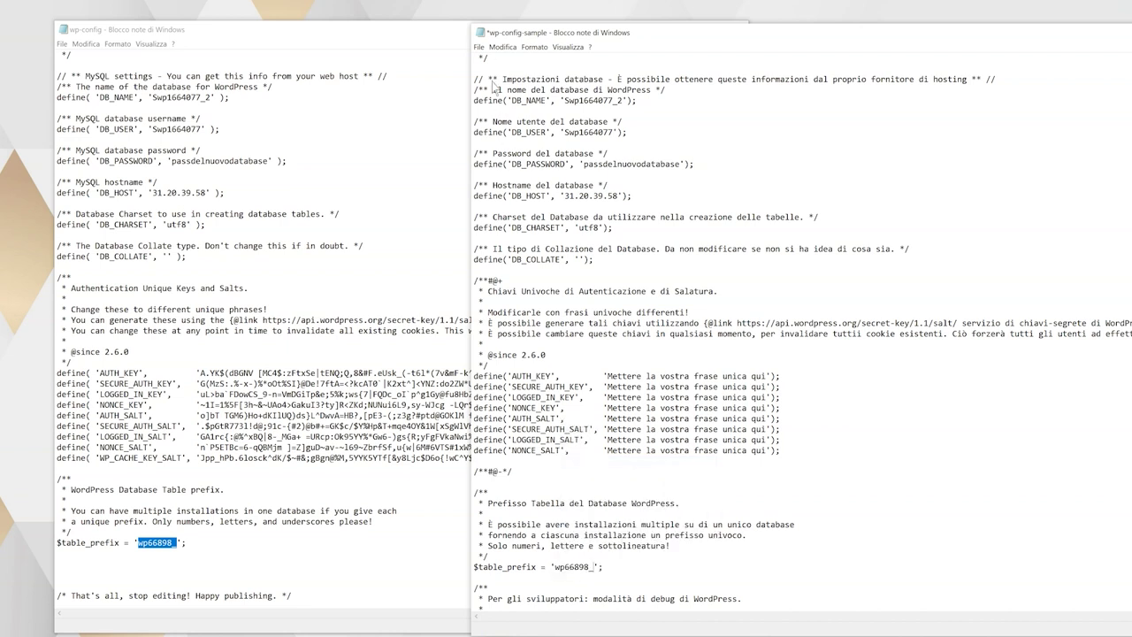
- Save the edited wp-config-sample as wp-config in the package's wordpress folder, and close the Backup Sito window
click(479, 47)
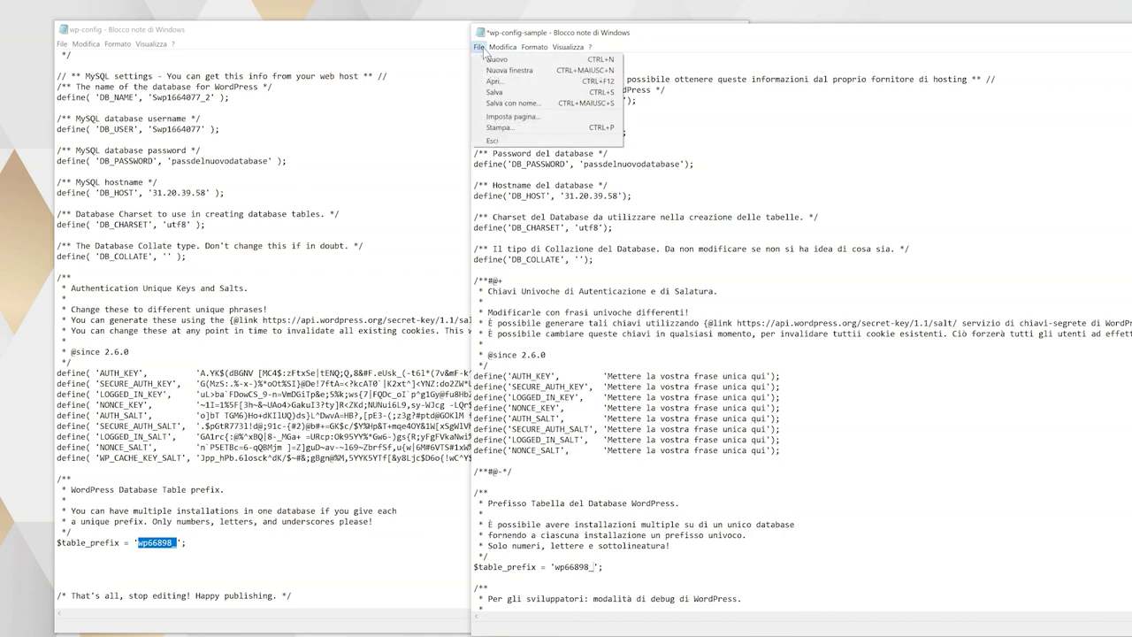
click(513, 104)
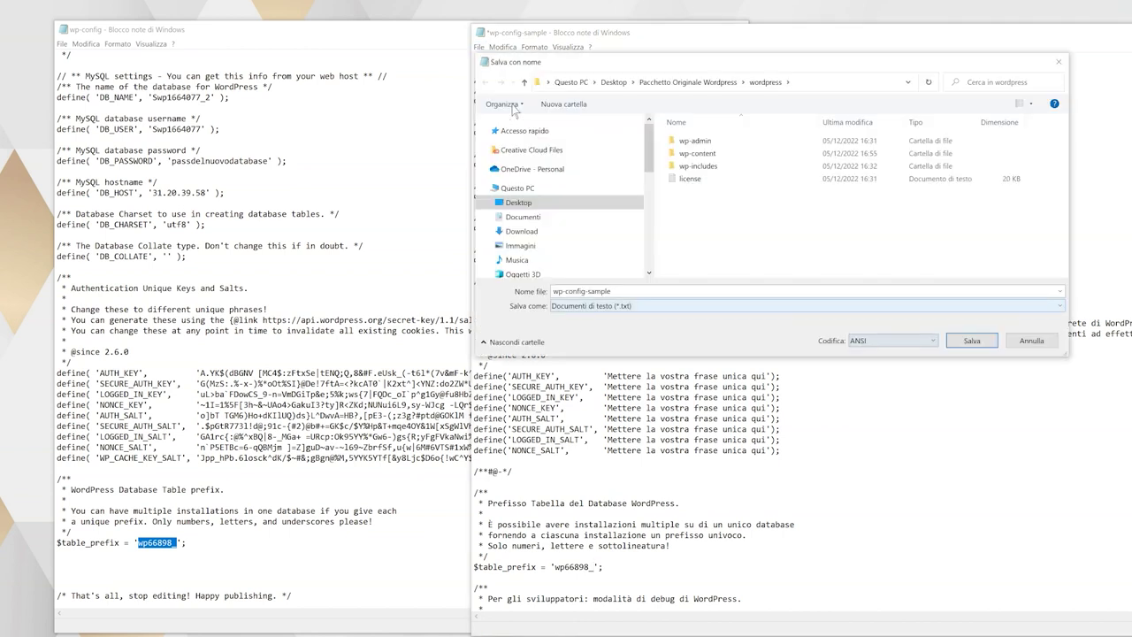
double_click(647, 295)
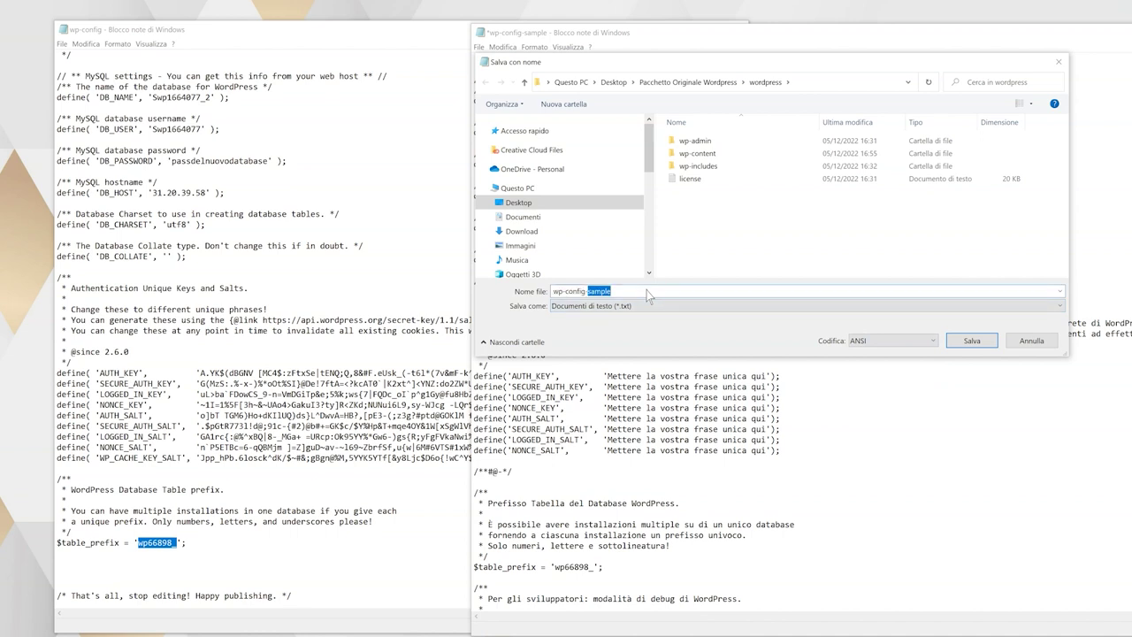
key(BackSpace)
key(Escape)
click(971, 342)
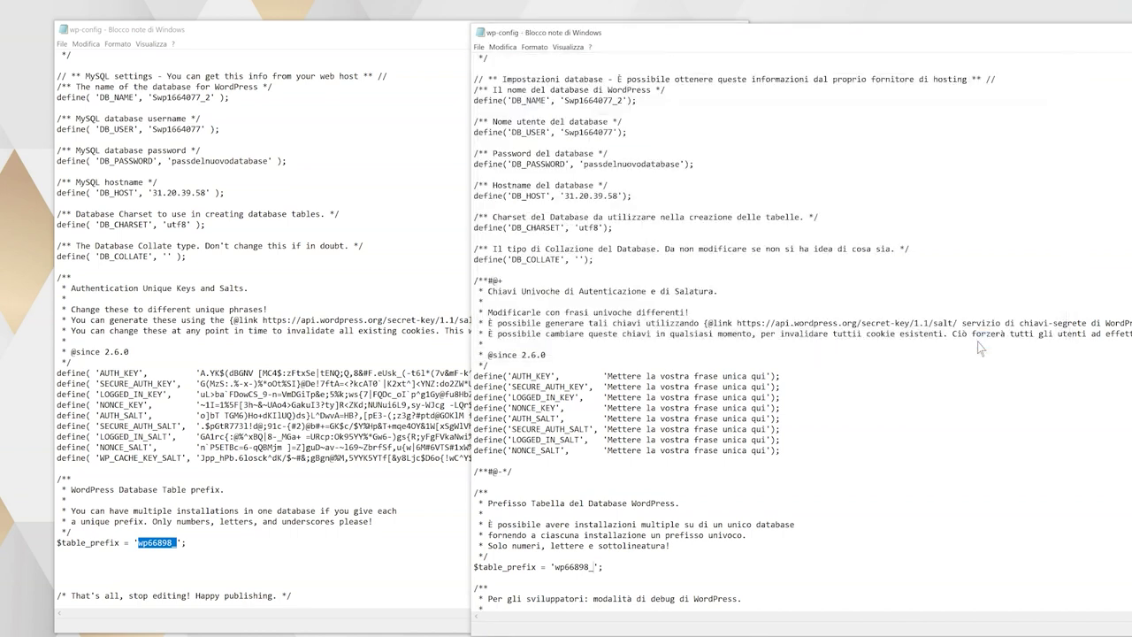
drag(656, 45, 382, 44)
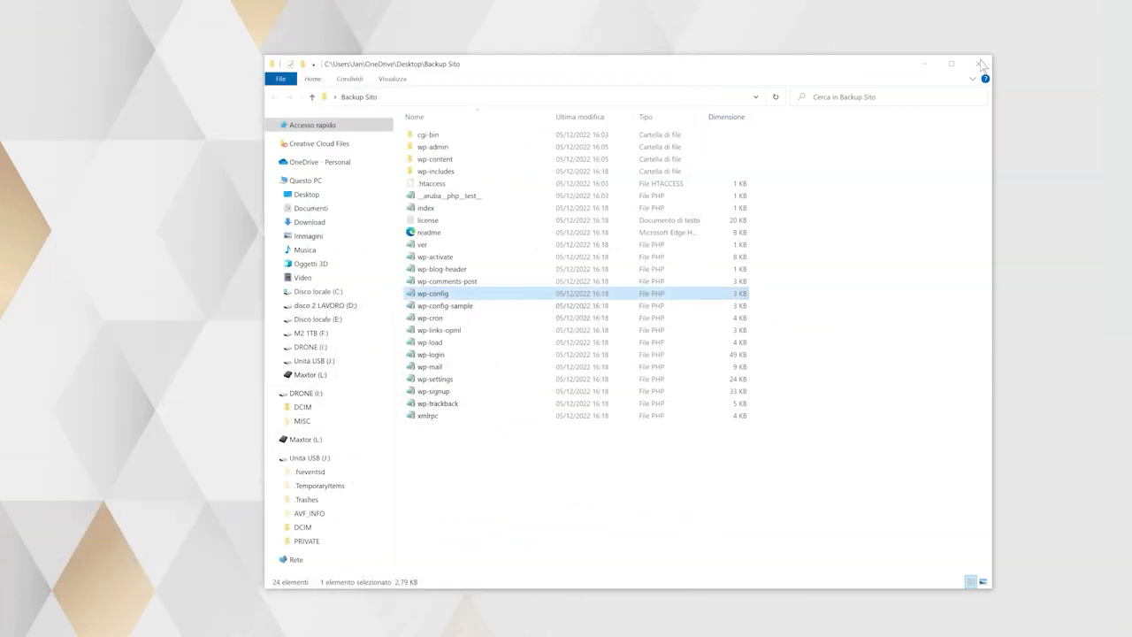
click(980, 65)
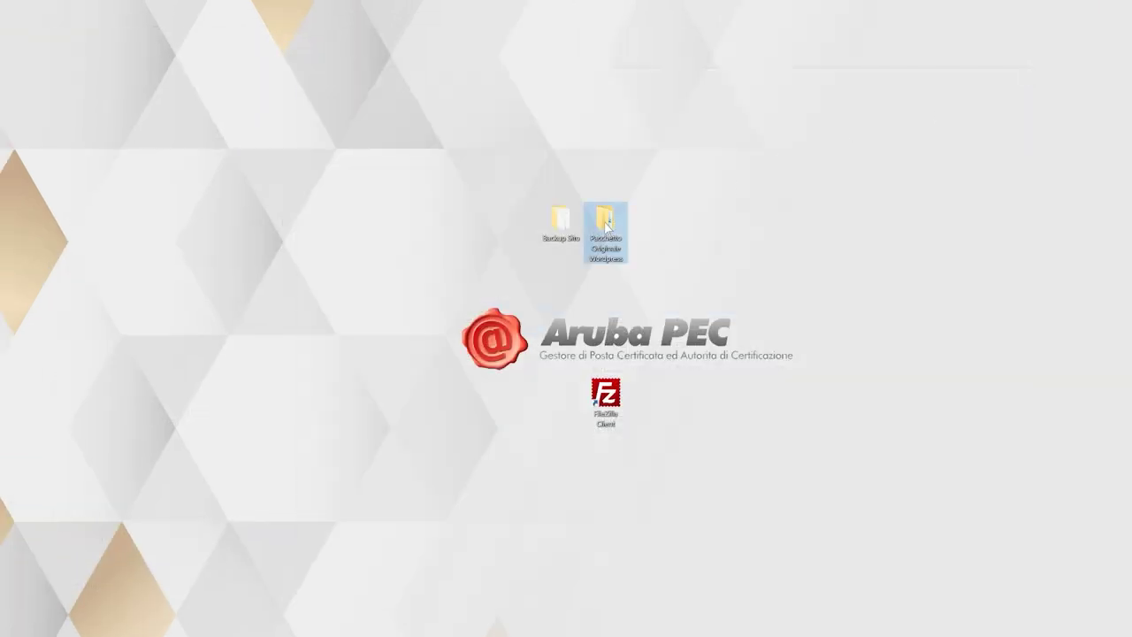
- Check the wordpress folder inside Pacchetto Originale Wordpress for the saved wp-config file
double_click(604, 223)
double_click(488, 159)
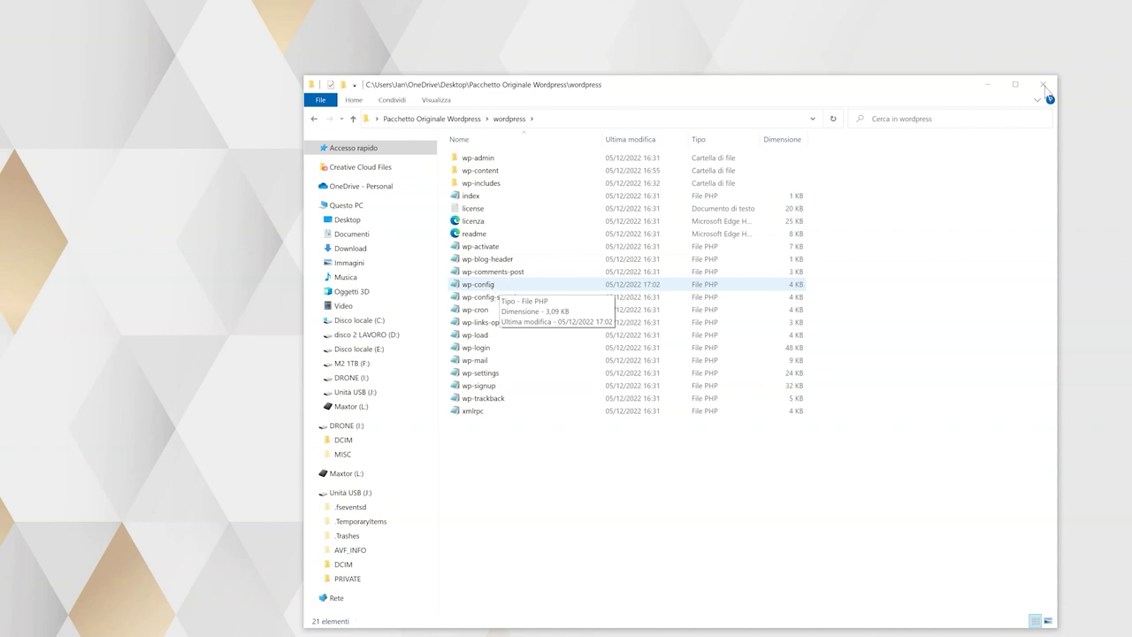
click(1042, 84)
- Create a new text document in the wordpress folder of Pacchetto Originale Wordpress and open it for editing
double_click(605, 230)
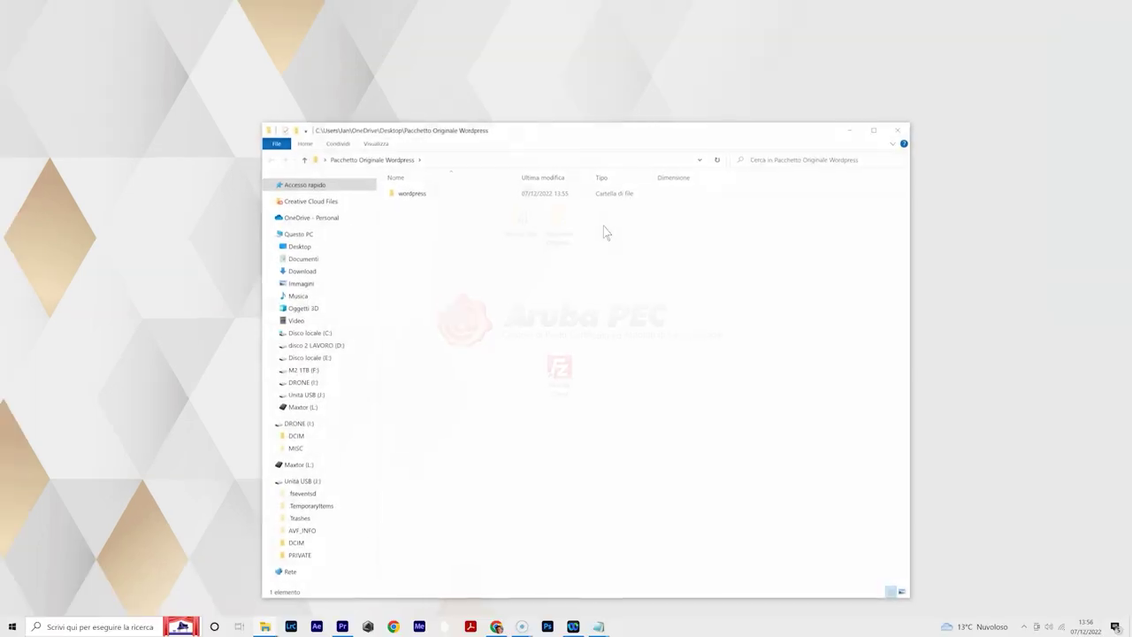
click(428, 196)
double_click(428, 196)
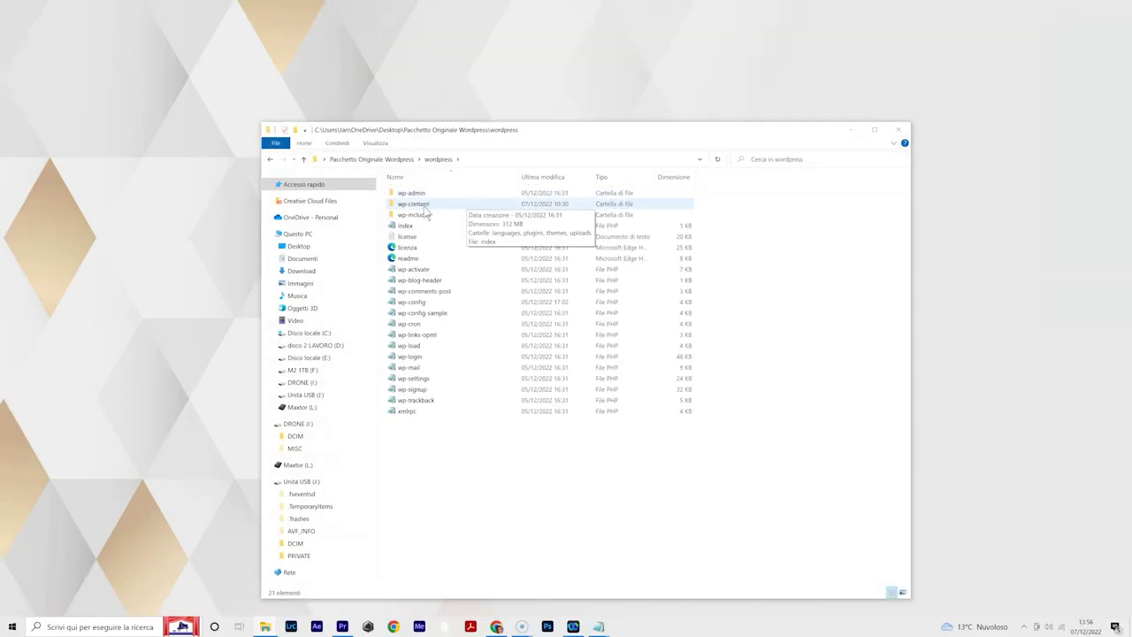
right_click(654, 426)
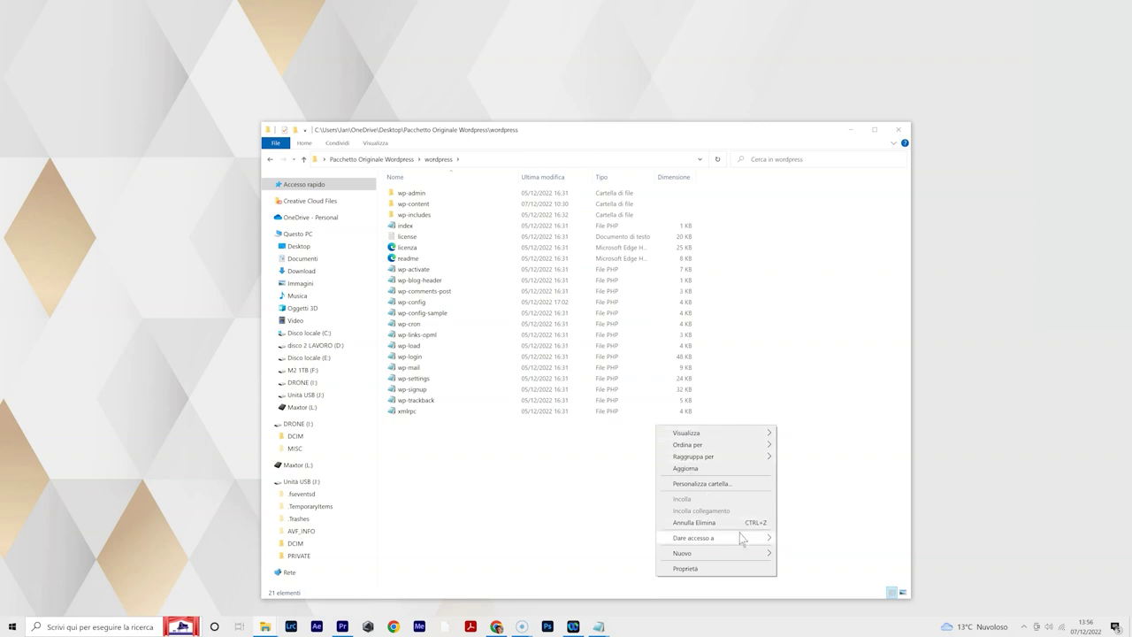
mouse_move(759, 555)
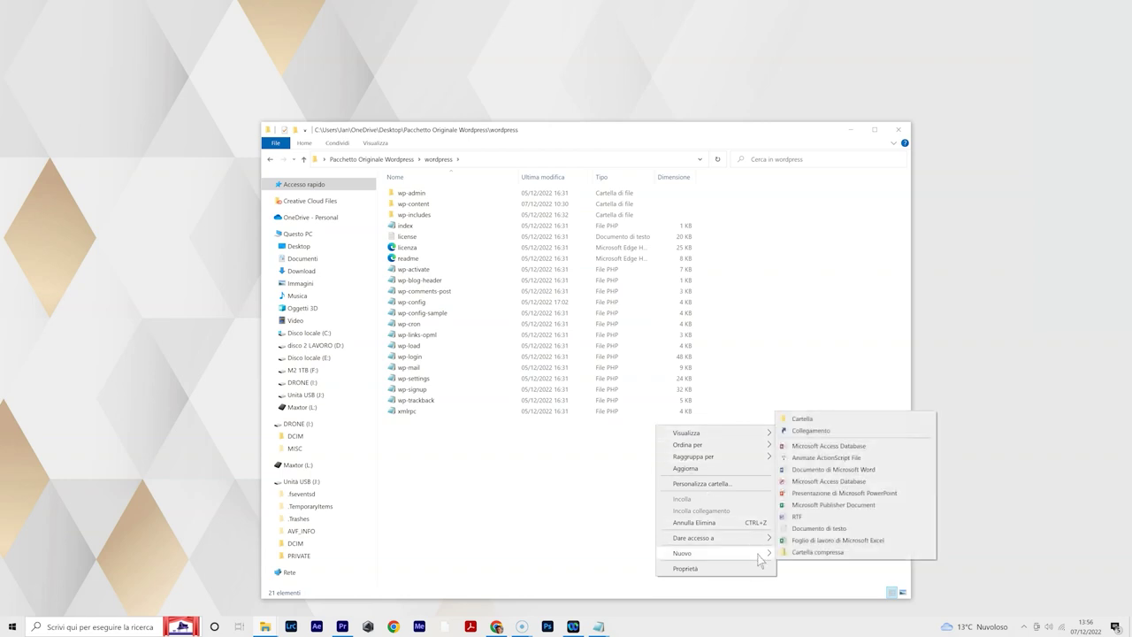
click(805, 531)
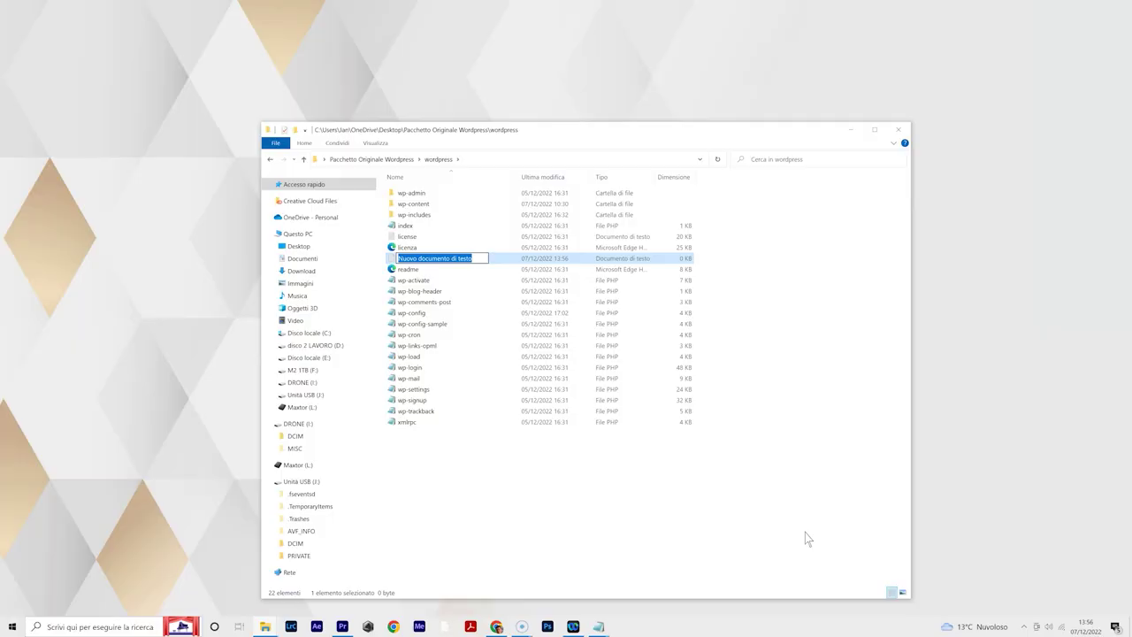
key(Return)
key(Return)
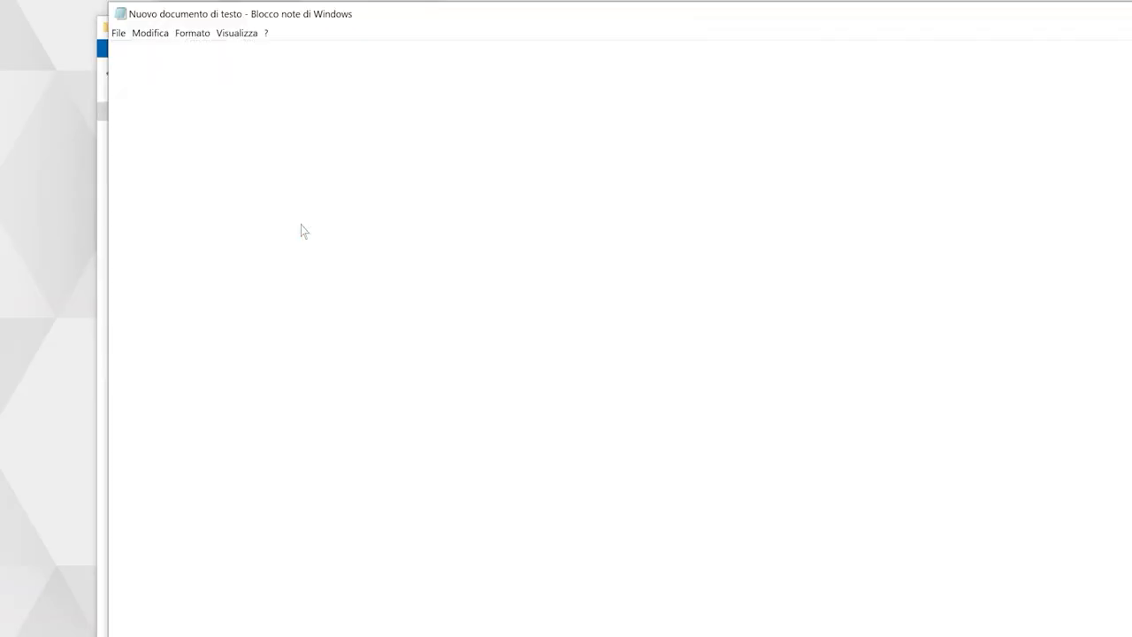
- Paste the standard WordPress mod_rewrite rules into the empty text document and save it as .htaccess in the wordpress folder
key(ctrl+v)
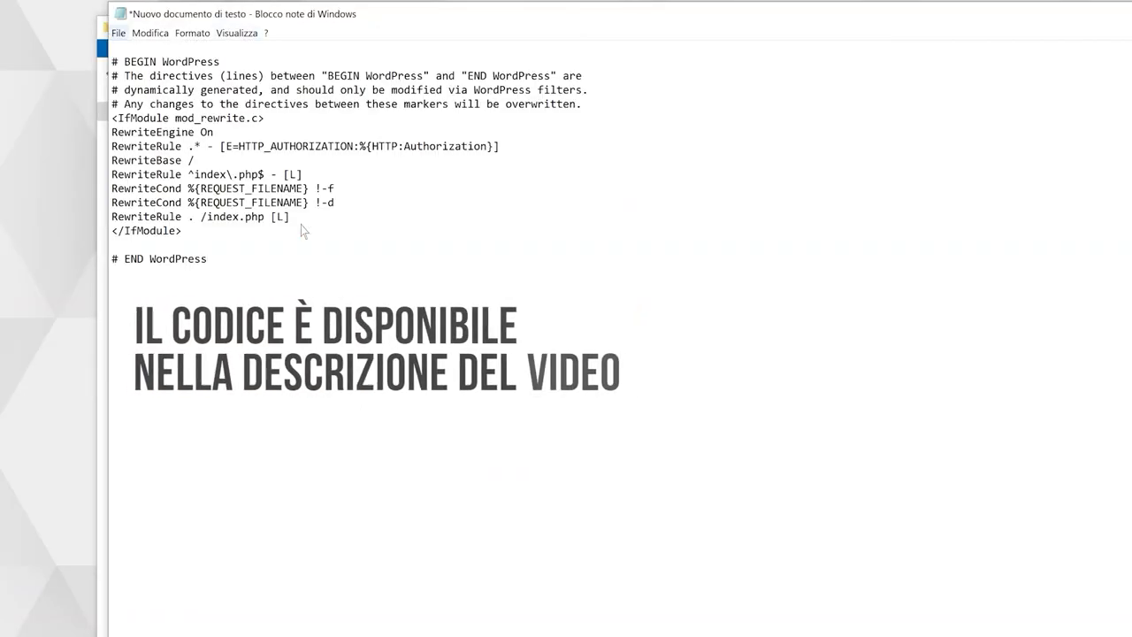
click(118, 32)
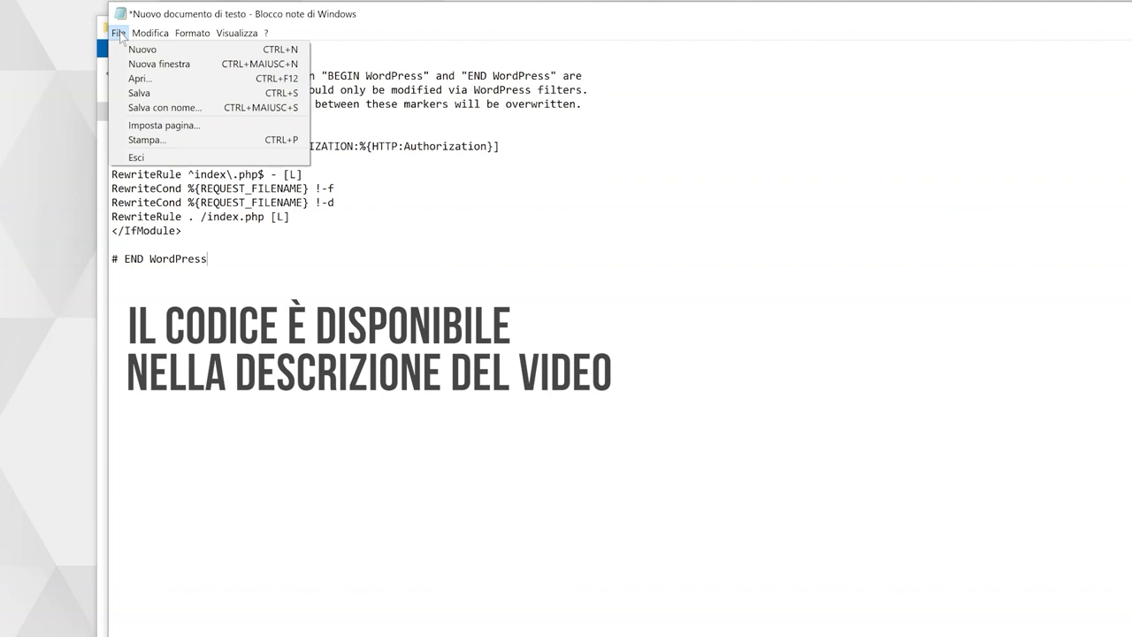
click(164, 108)
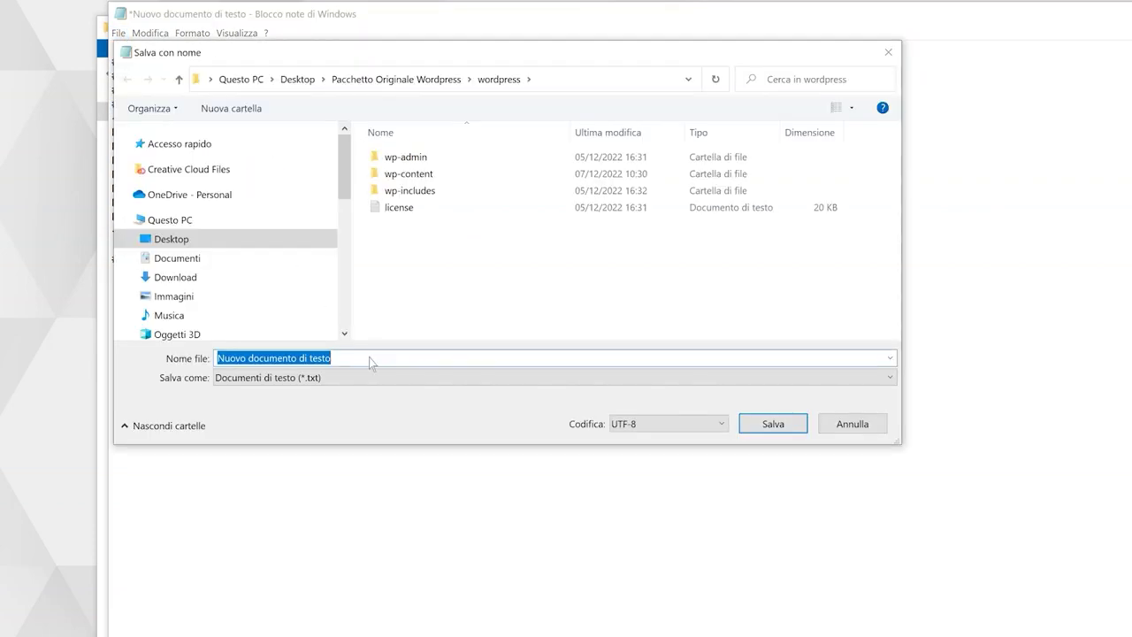
text(.htaccess)
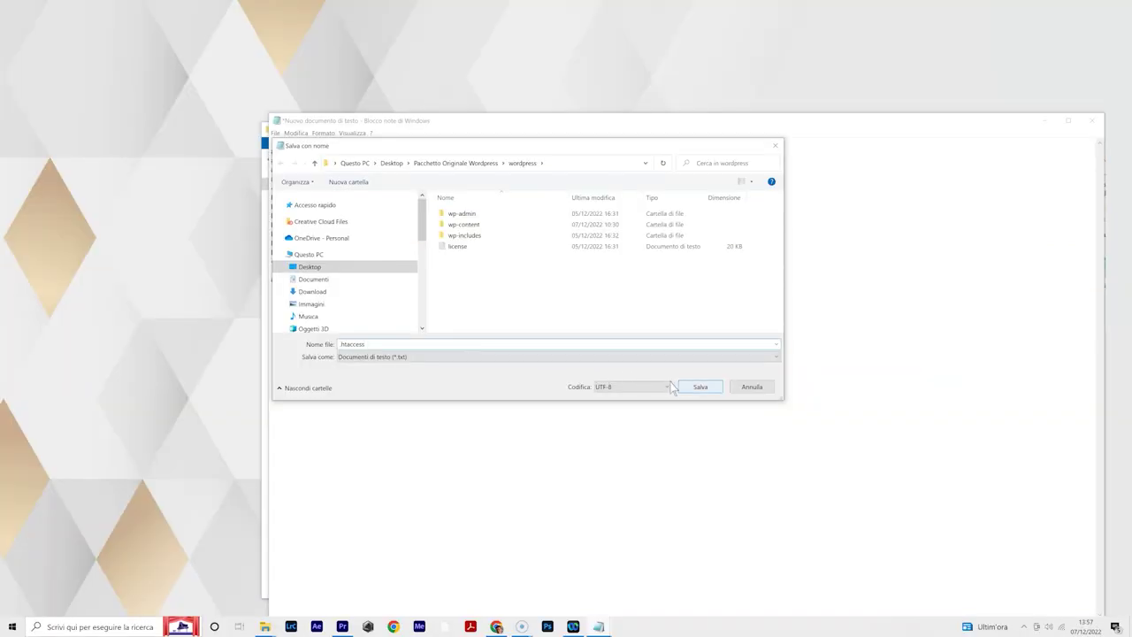
click(697, 386)
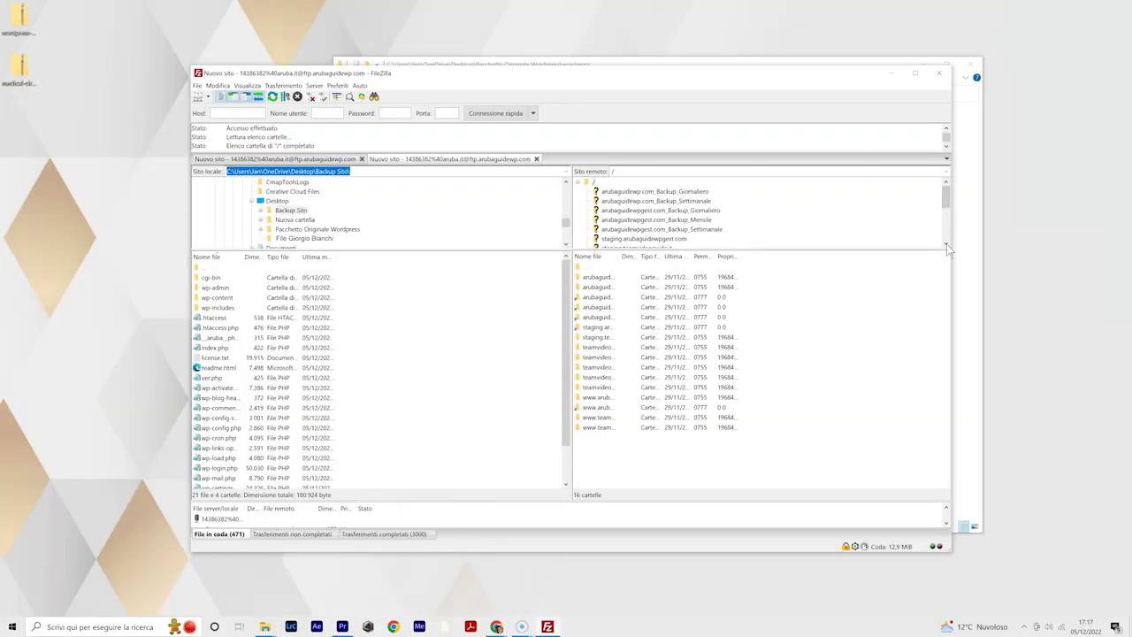
click(946, 244)
click(946, 244)
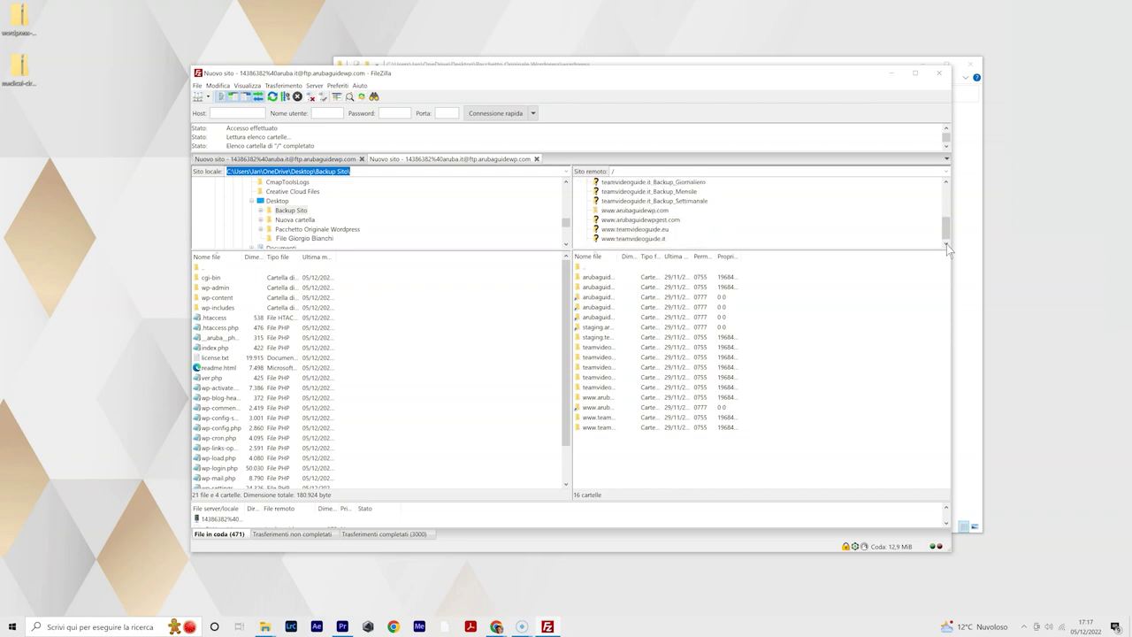
click(667, 212)
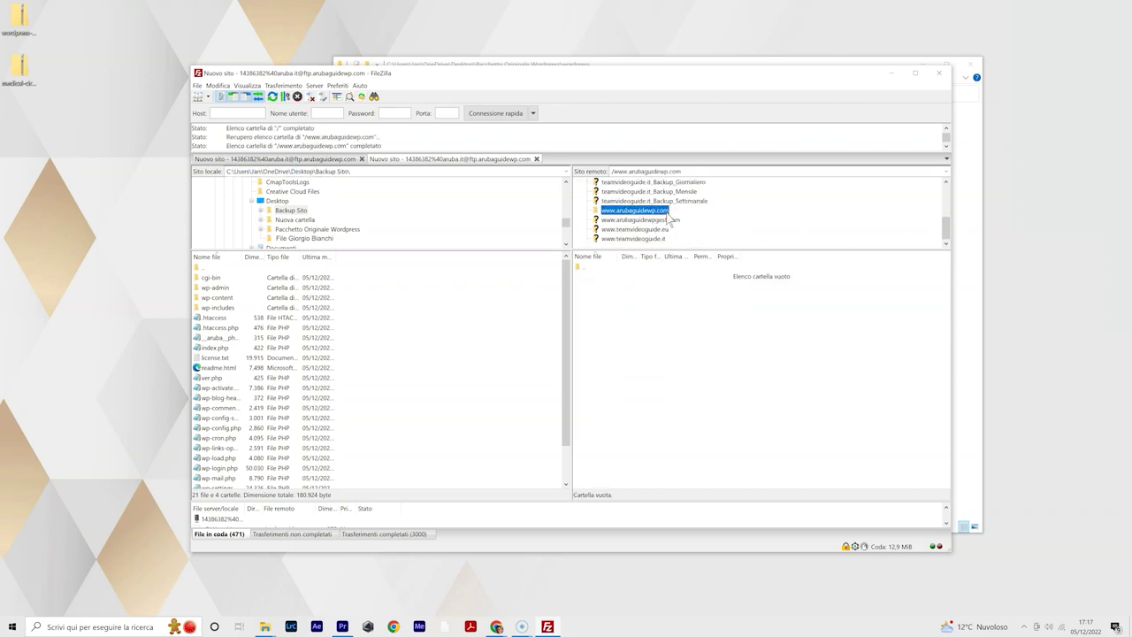
- Open the local wordpress folder inside Pacchetto Originale Wordpress and select all its files and folders
click(366, 230)
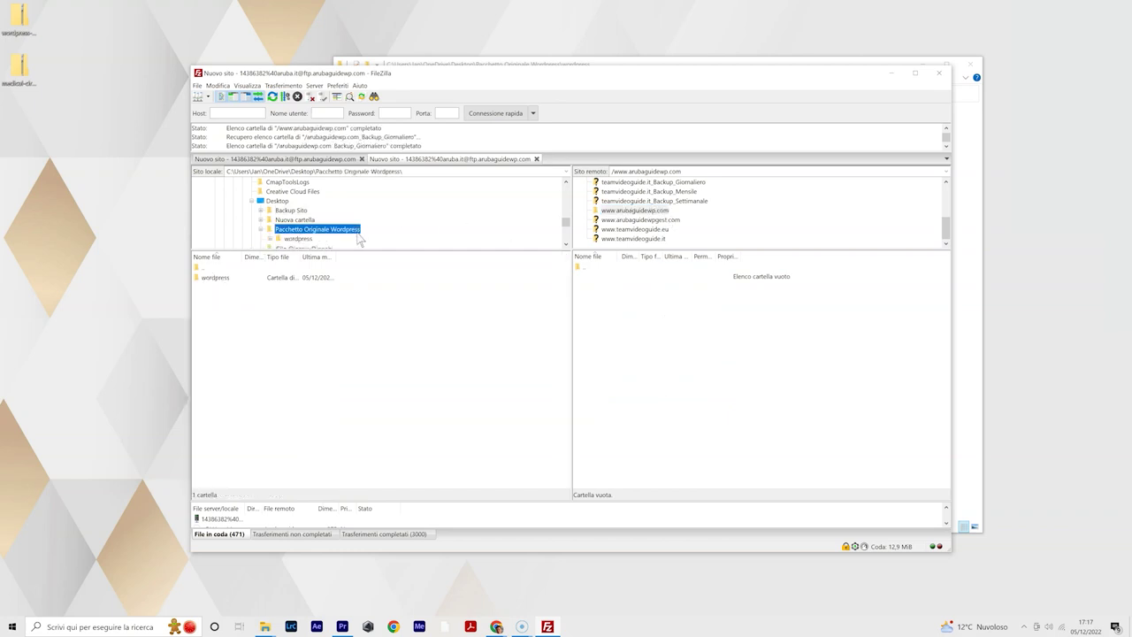
click(299, 239)
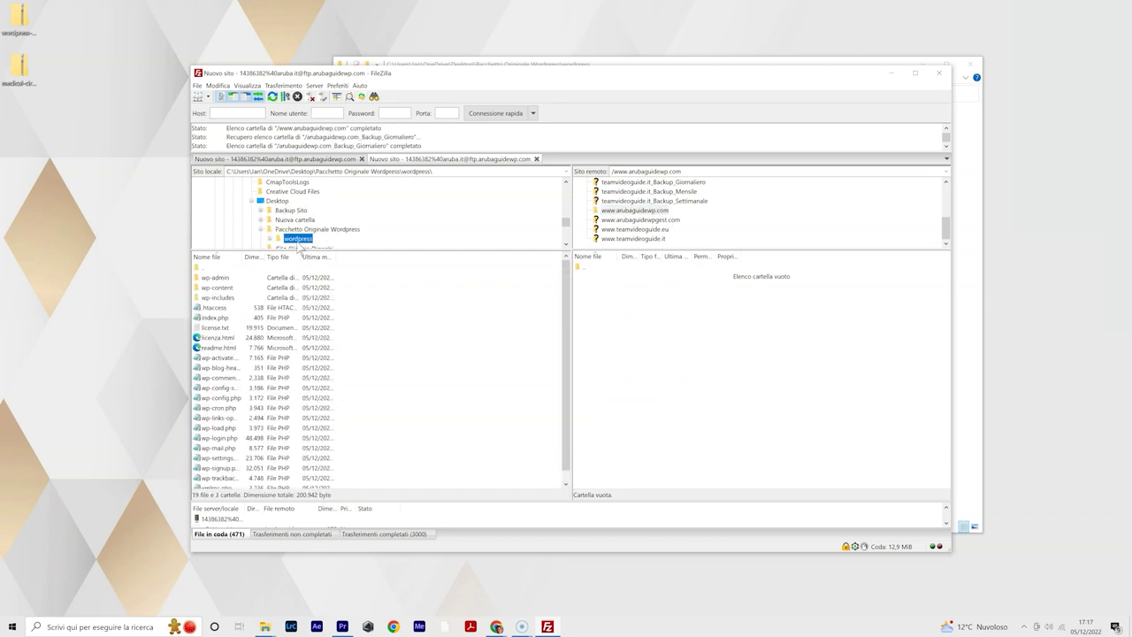
click(212, 274)
key(ctrl+a)
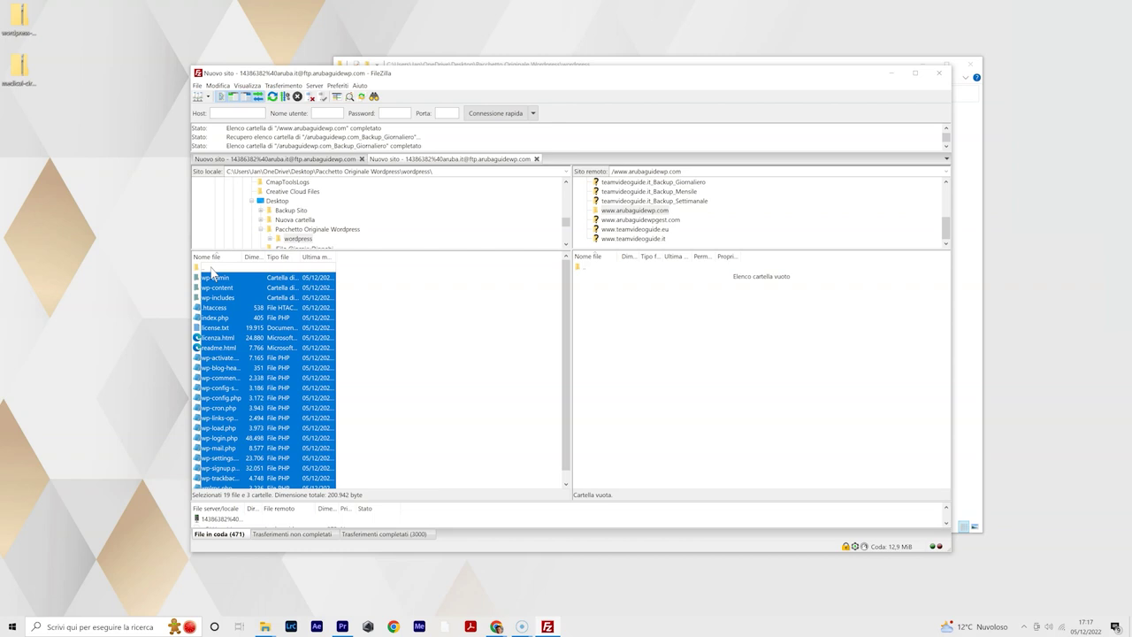